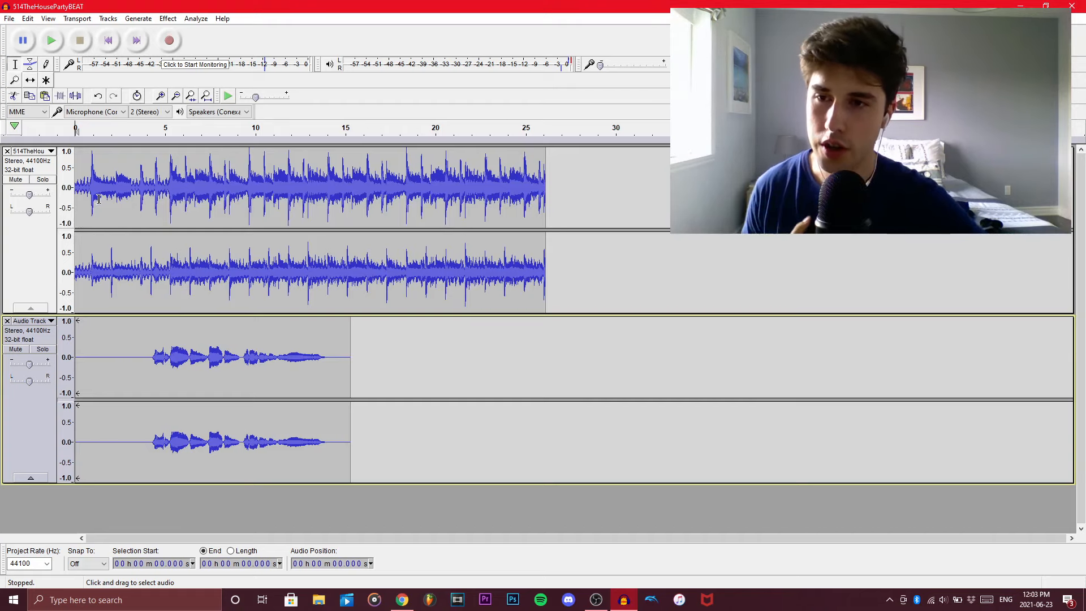
- Play the beat with the vocal, and solo the lower vocal track to hear it alone
left_click(42, 180)
key("space")
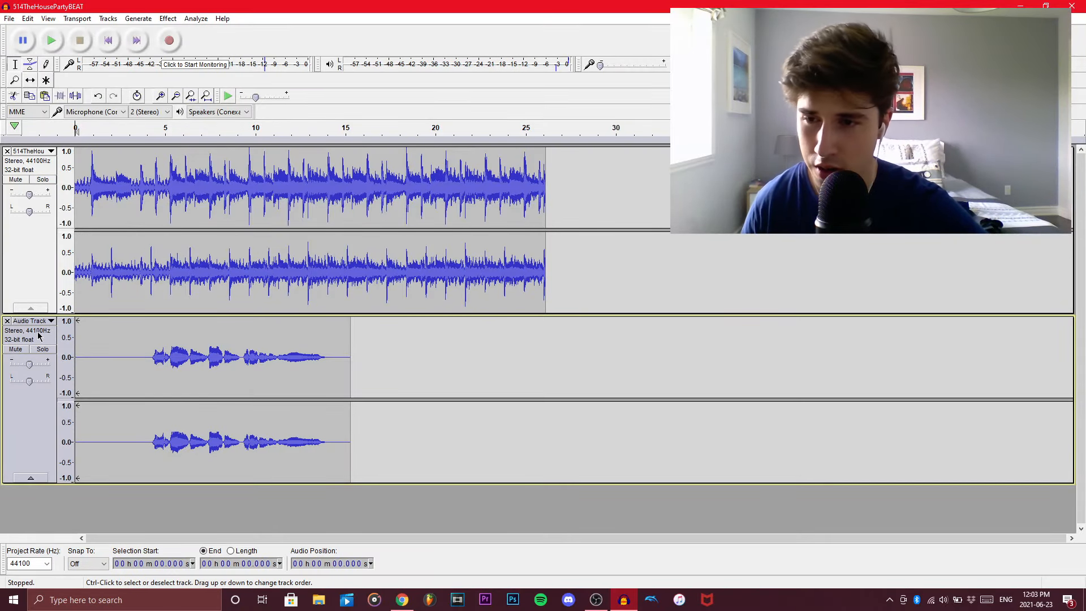
left_click(41, 349)
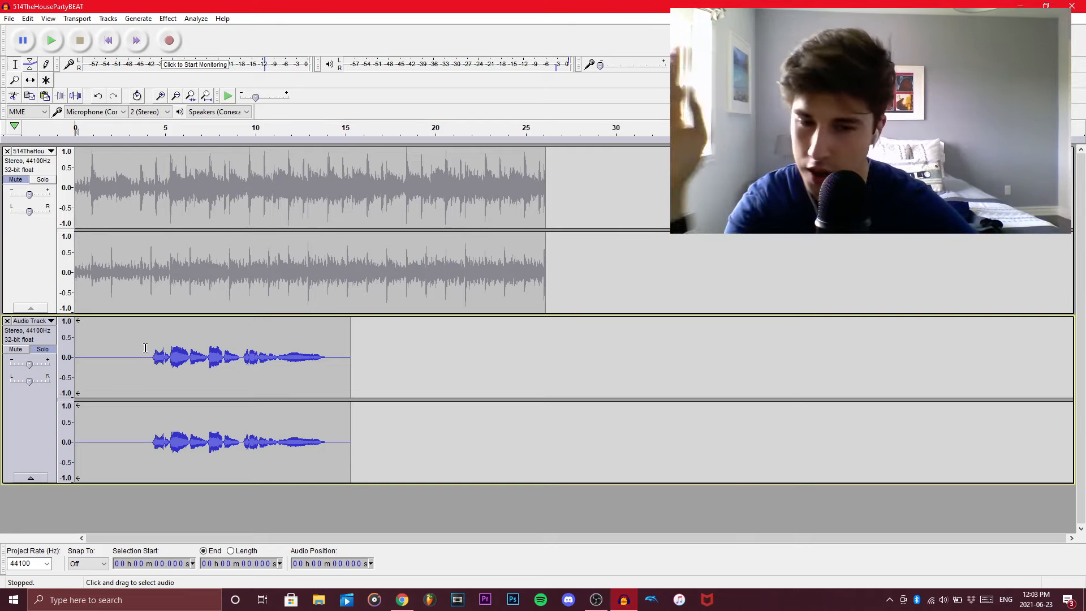
key("space")
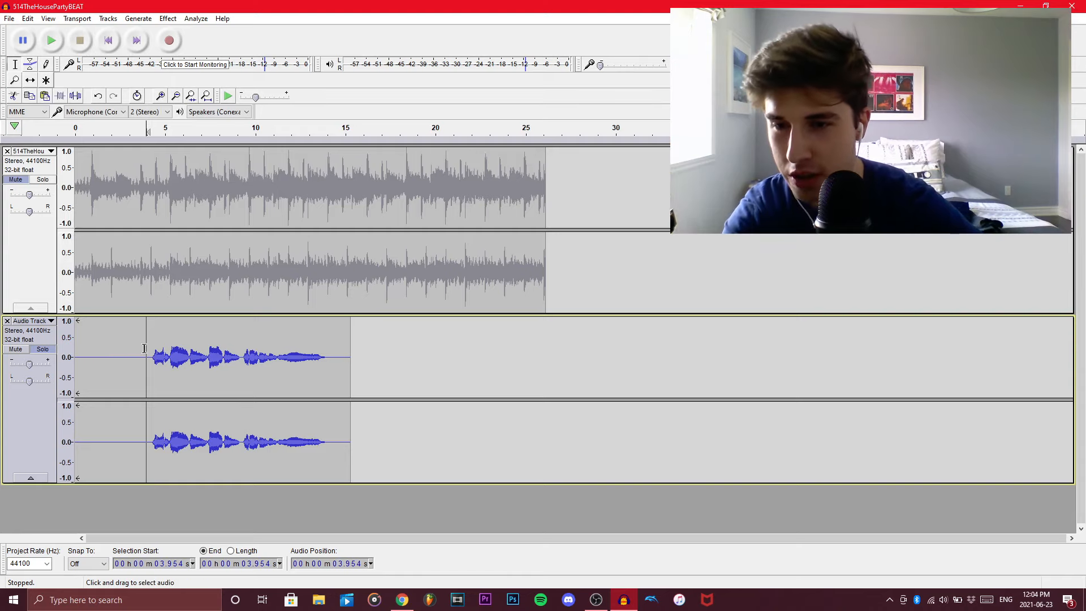
- Listen to the quiet lead-in of the vocal track from about 0.7 to 4.1 seconds
left_click(110, 353)
left_click_drag(88, 352, 148, 352)
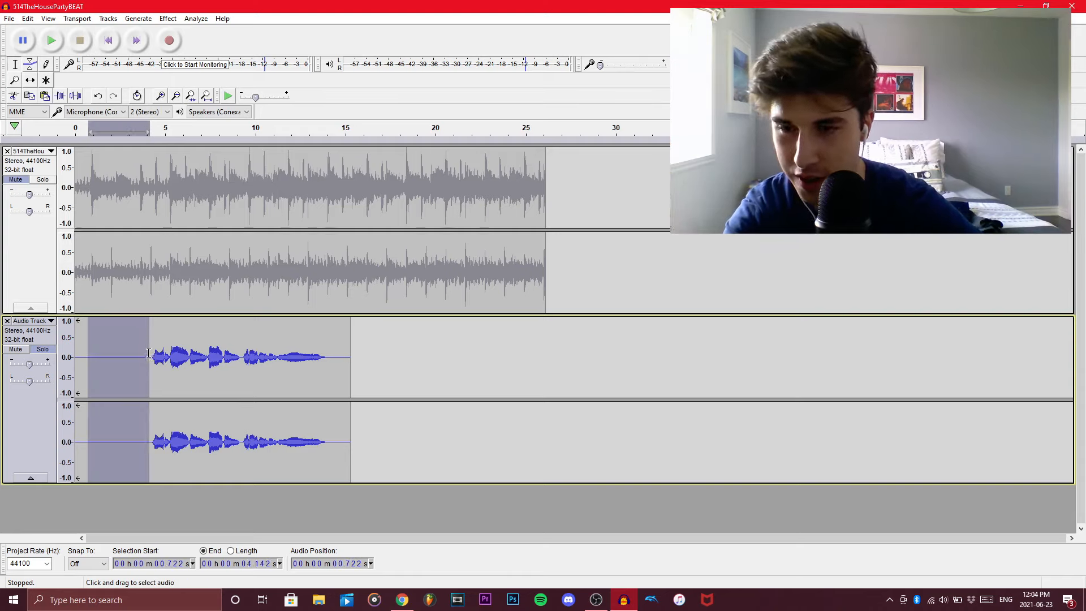
key("space")
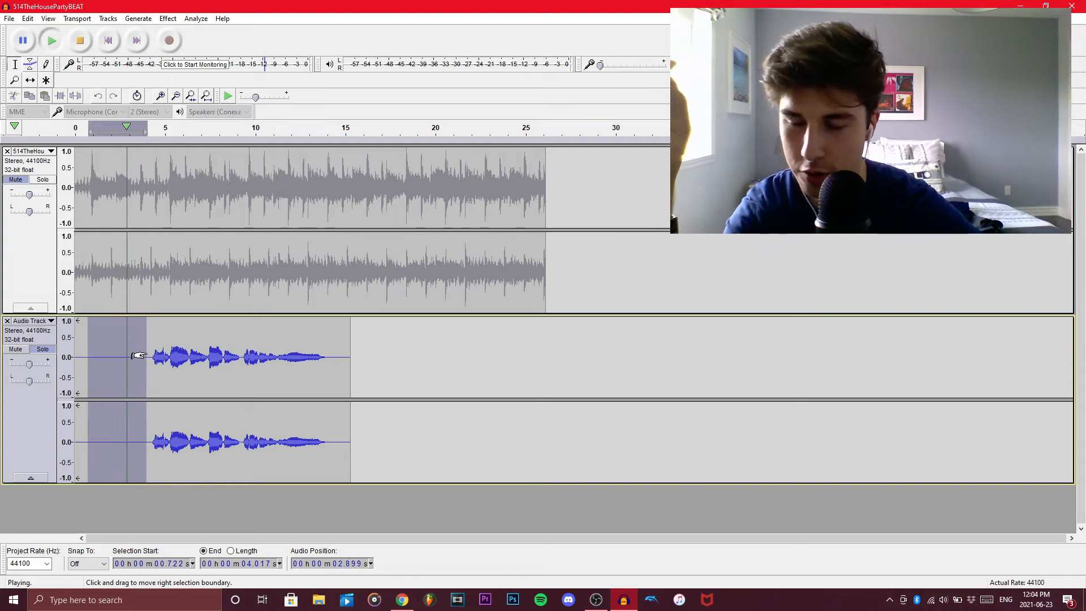
left_click(350, 381)
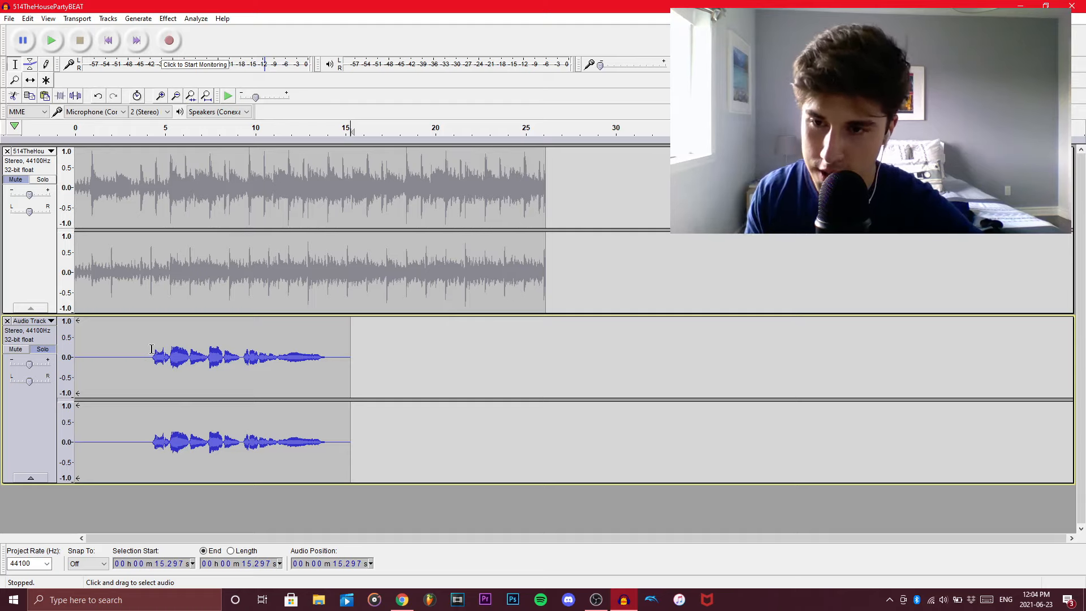
- Select the vocal track's lead-in from its start to about 4.14 seconds and play its background noise
left_click_drag(150, 349, 74, 339)
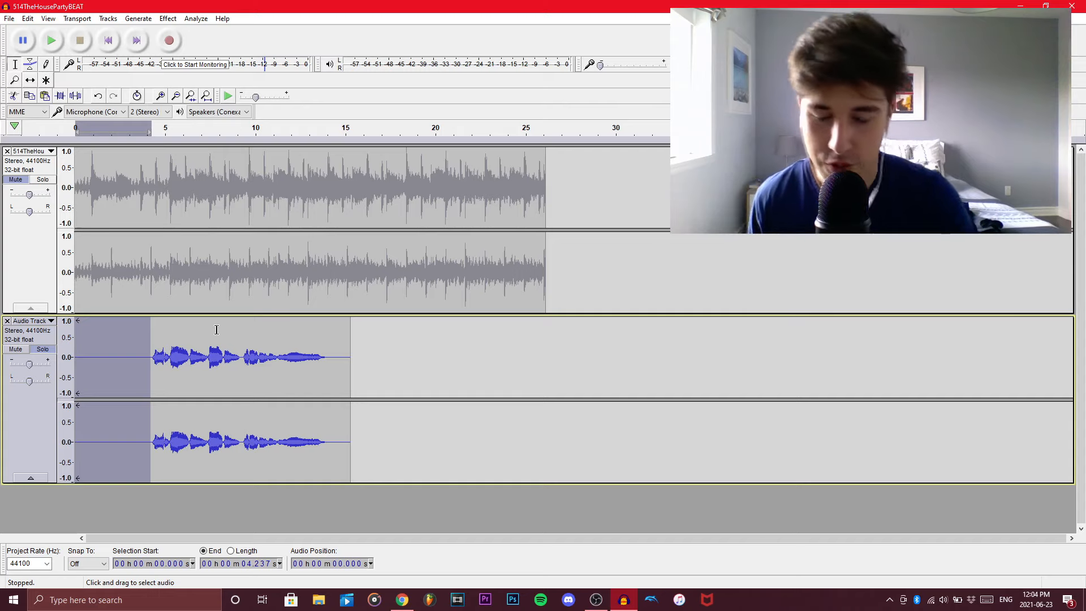
left_click(138, 361)
left_click_drag(149, 352, 65, 357)
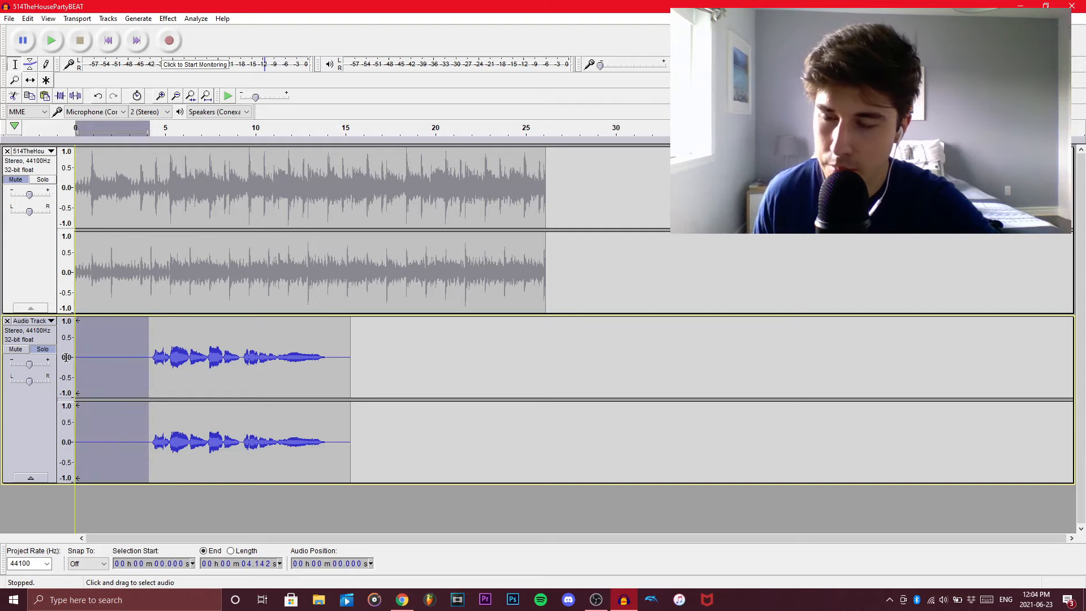
key("space")
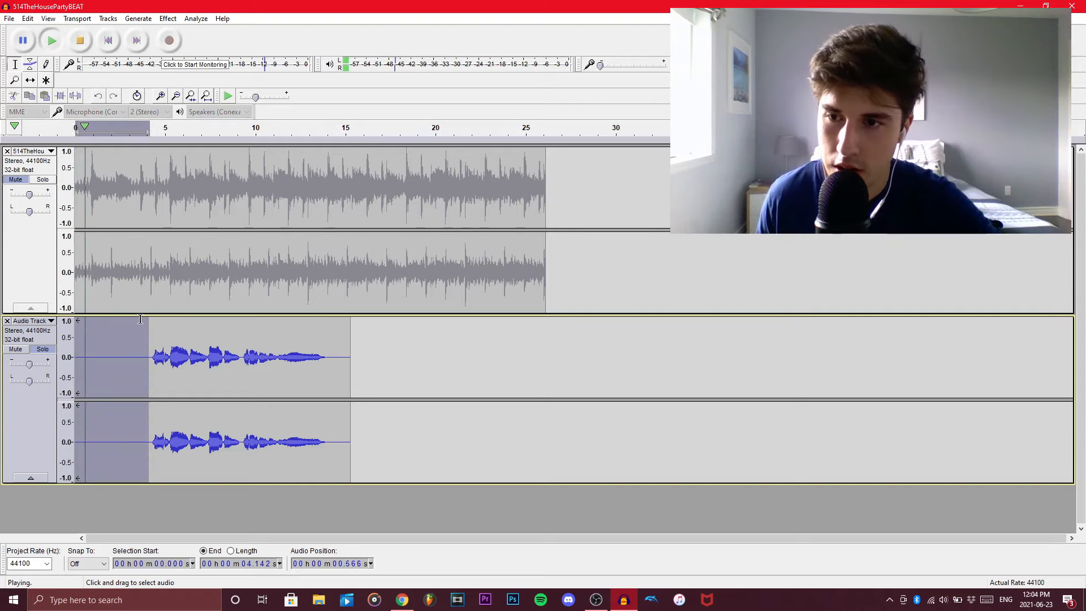
key("space")
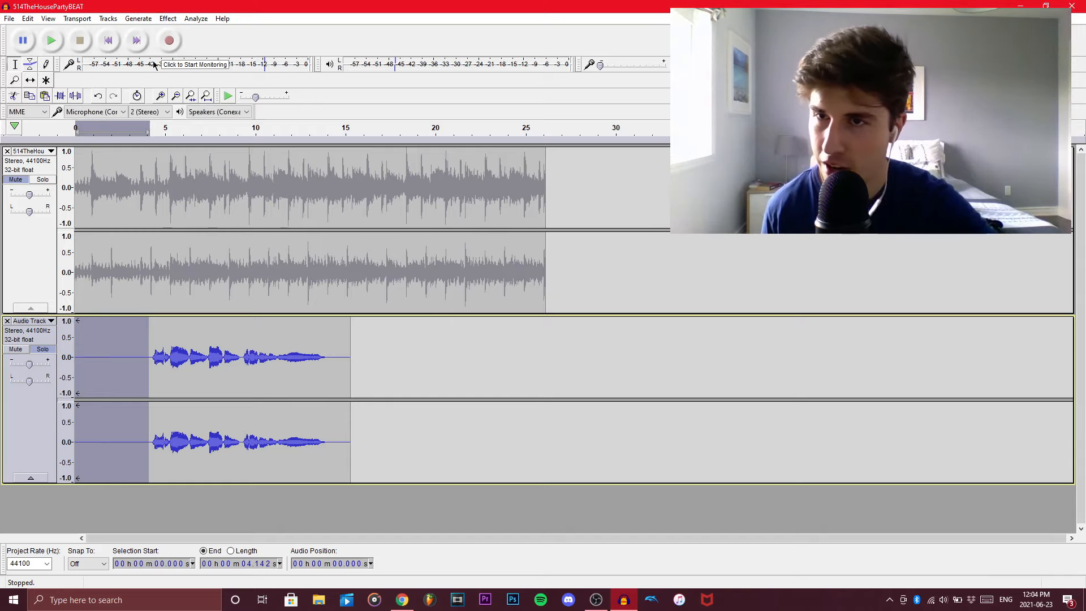
- Generate silence over the first 1.6 seconds or so of the vocal track
left_click(96, 377)
left_click_drag(104, 354, 49, 360)
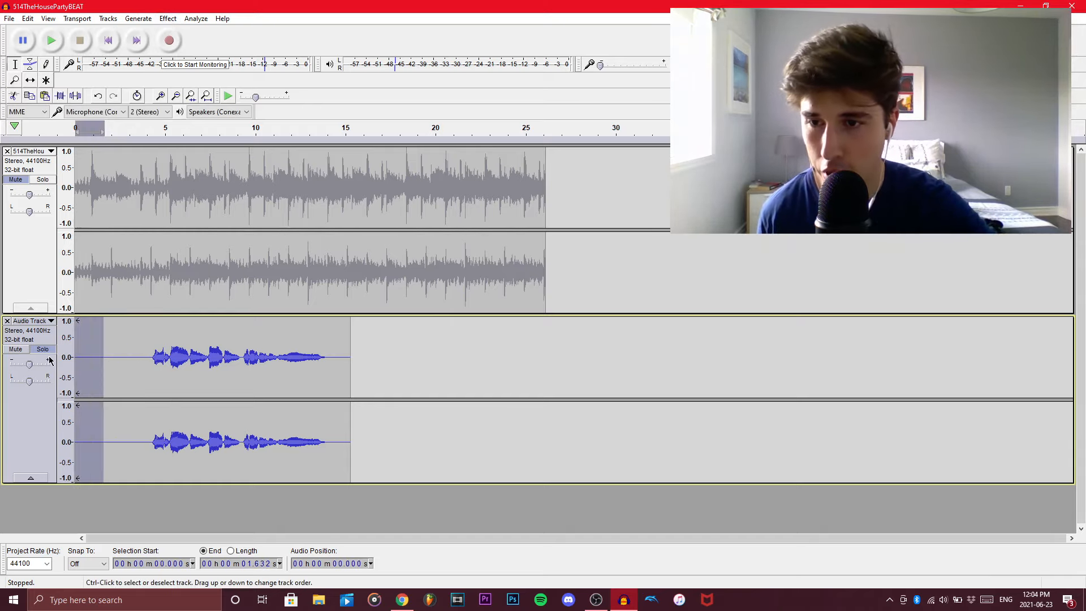
left_click(149, 21)
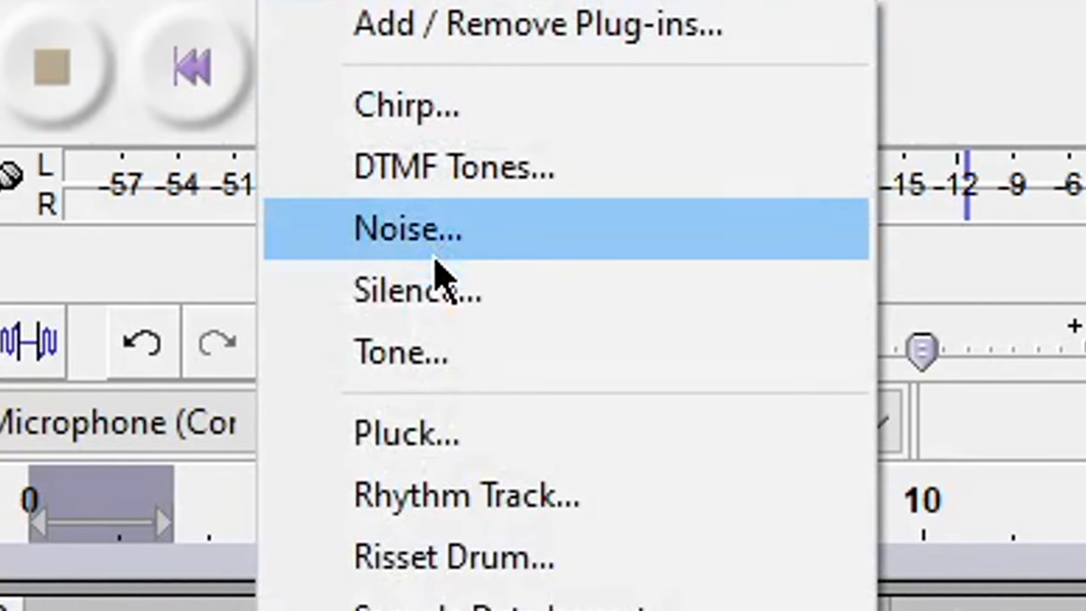
left_click(159, 84)
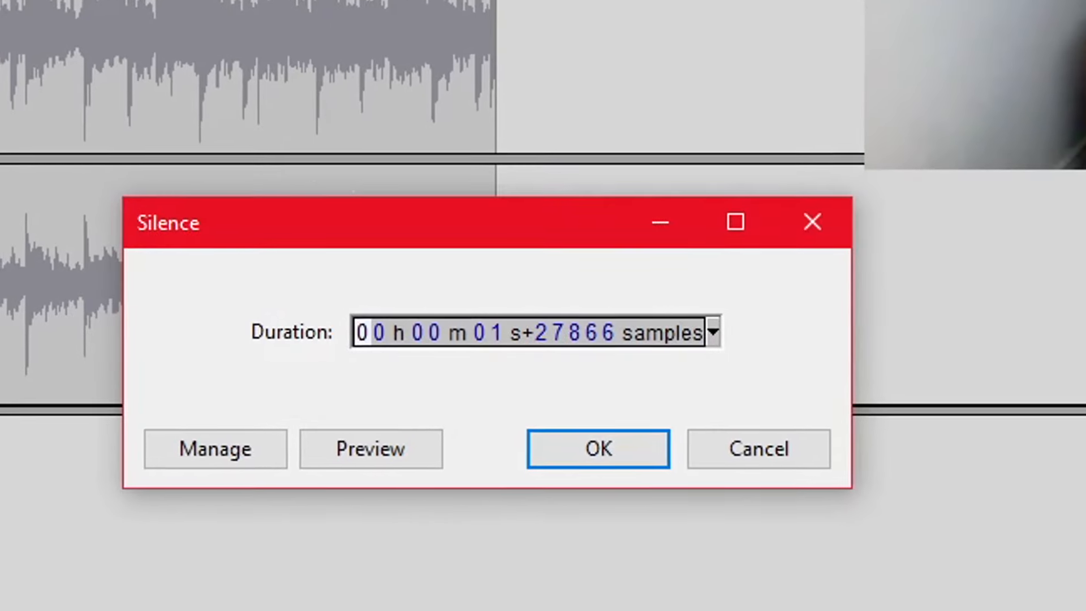
left_click(557, 444)
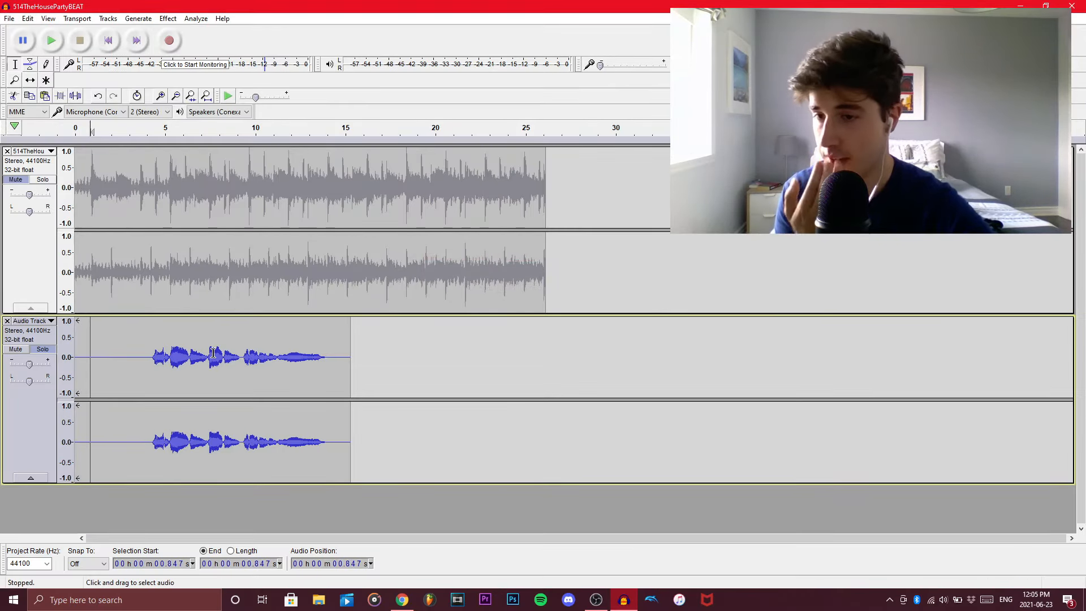
left_click(199, 365)
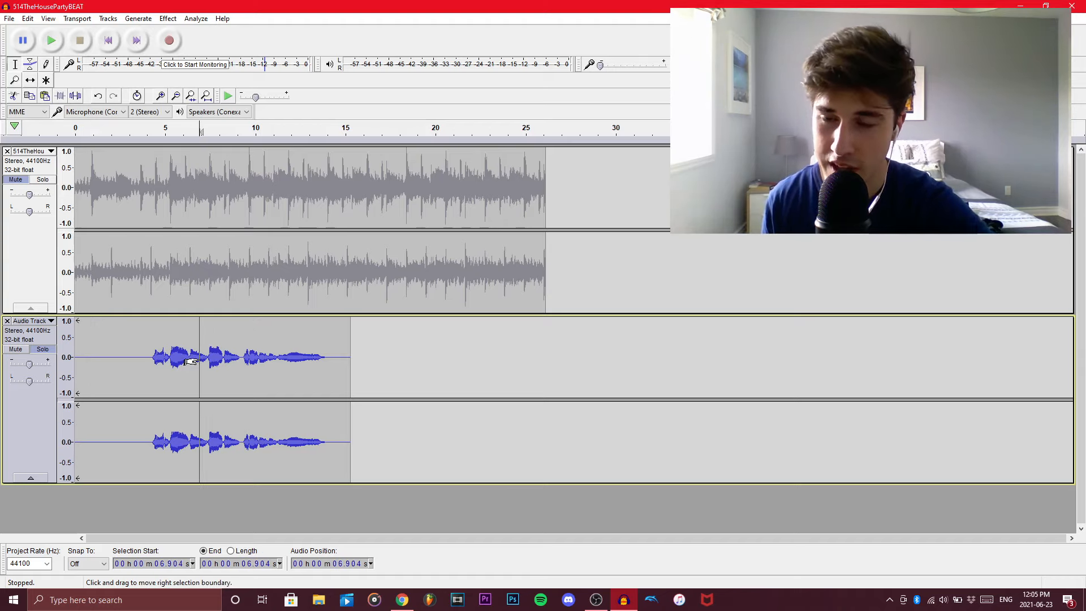
left_click_drag(191, 354, 281, 362)
left_click(315, 365)
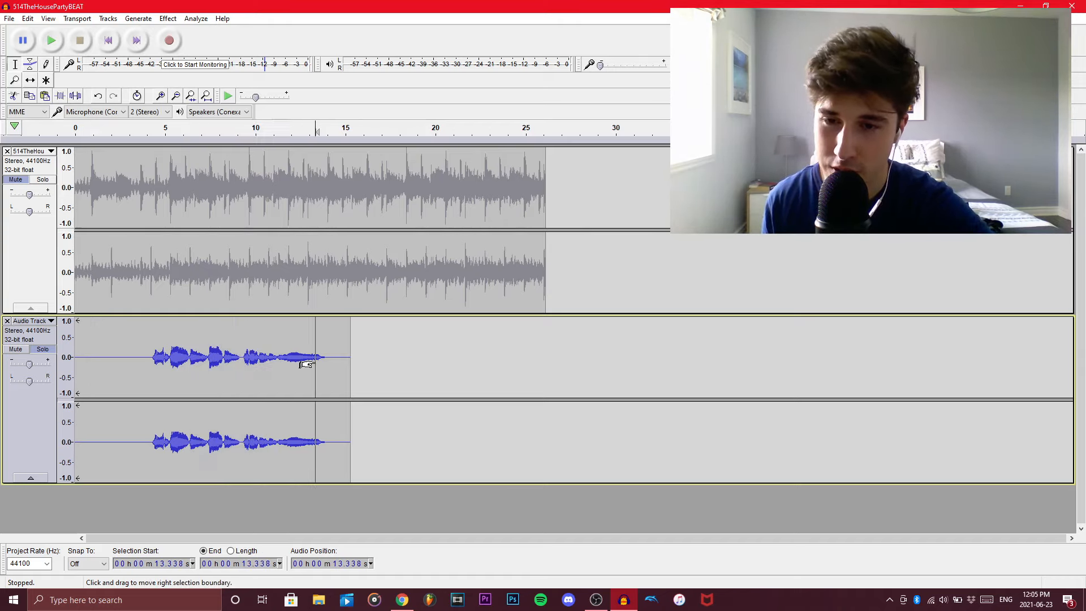
- Capture a noise profile from the vocal track's lead-in, from 0 to about 4.24 seconds
left_click_drag(151, 355, 3, 358)
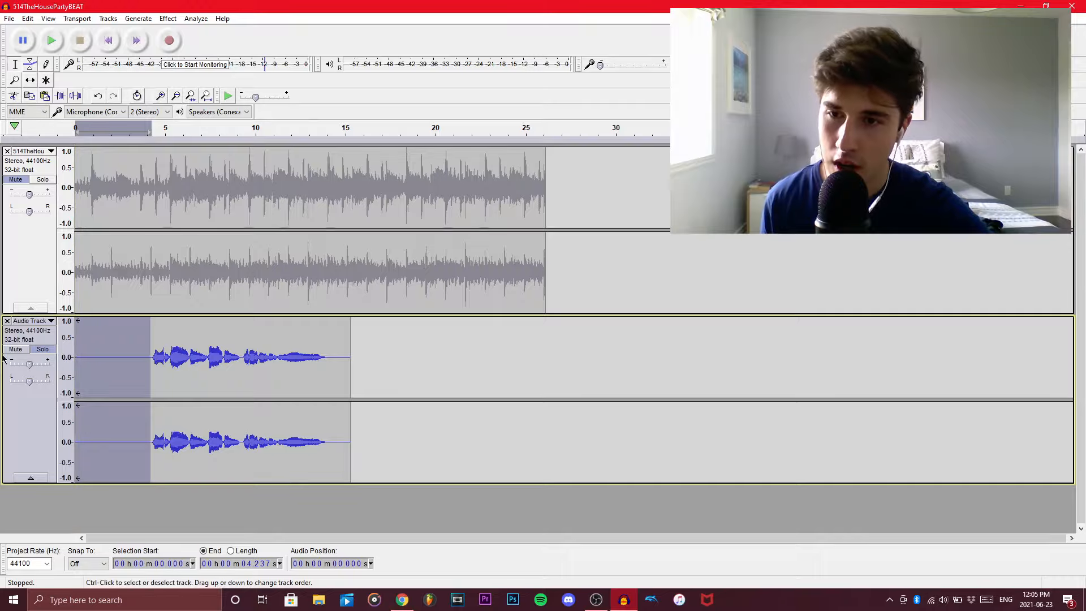
left_click(168, 18)
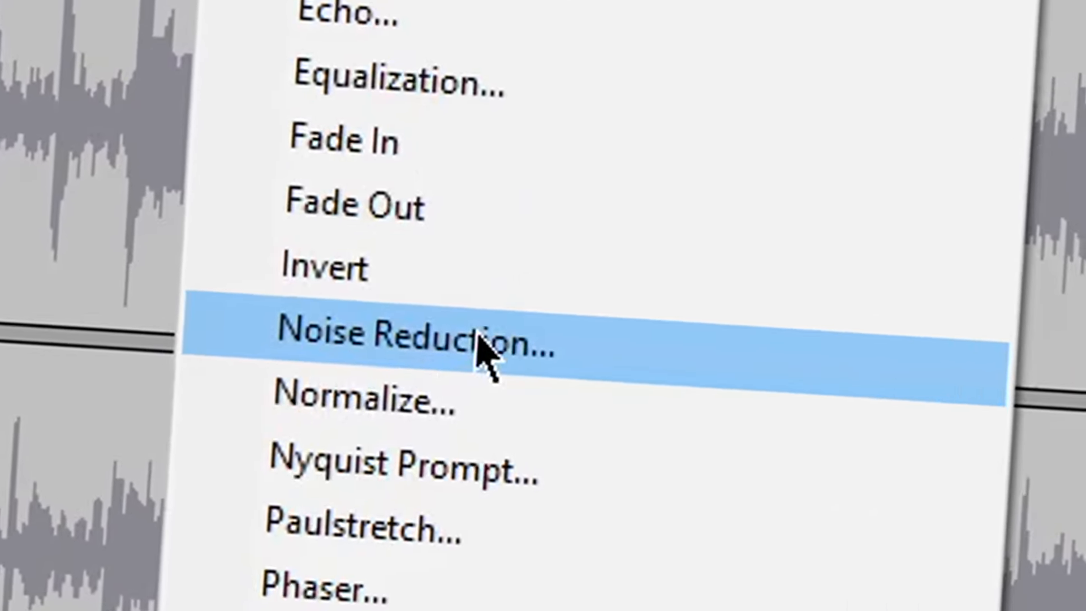
left_click(498, 276)
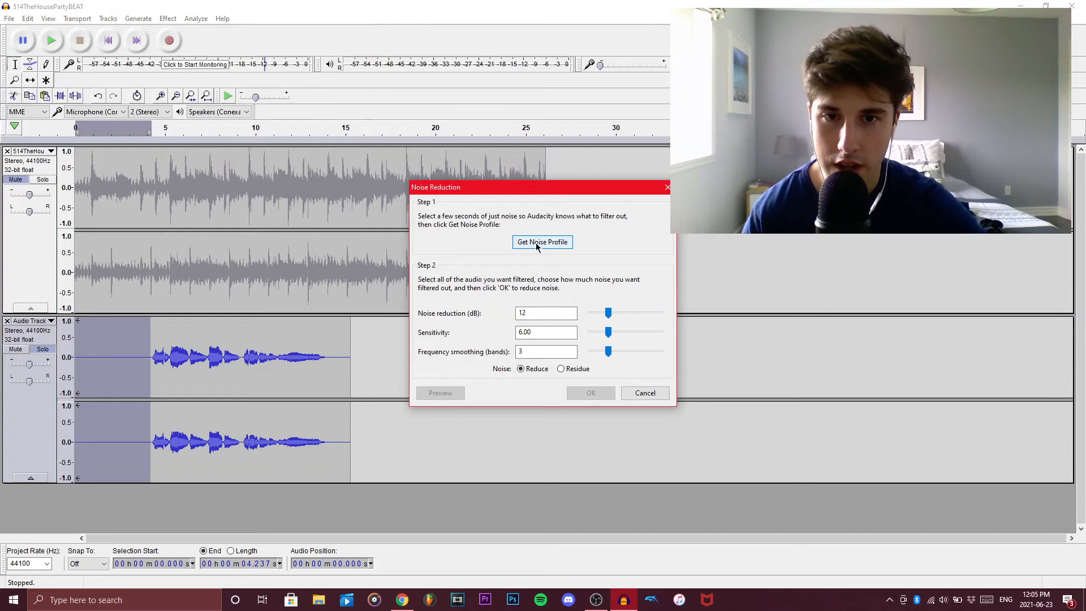
left_click(384, 165)
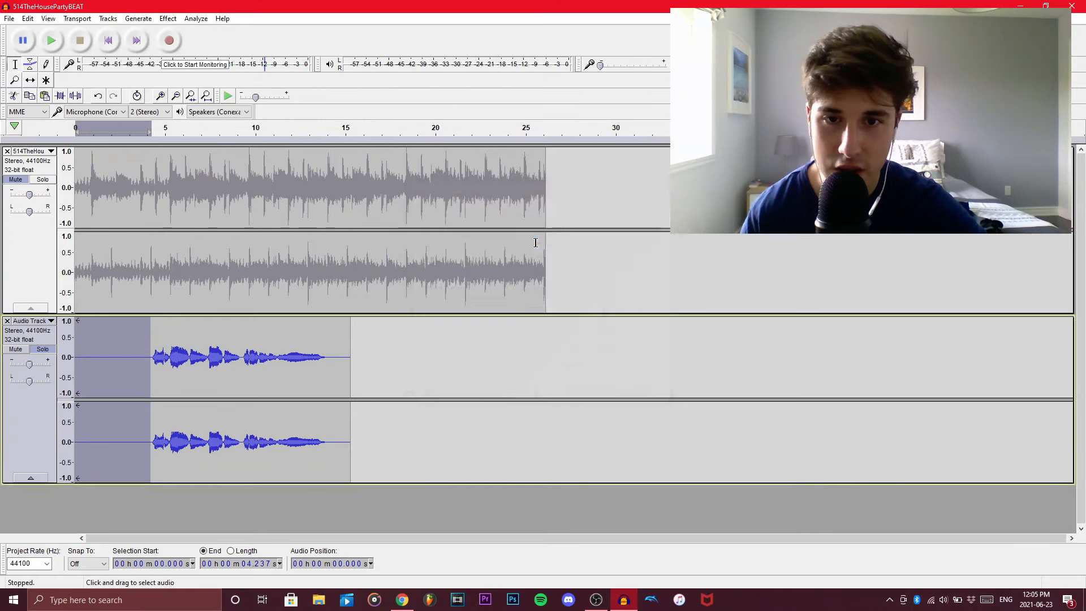
- Apply Noise Reduction to the whole vocal track at 12 dB, sensitivity 6.00 and 3 frequency smoothing bands
left_click_drag(349, 357, 2, 334)
left_click(167, 18)
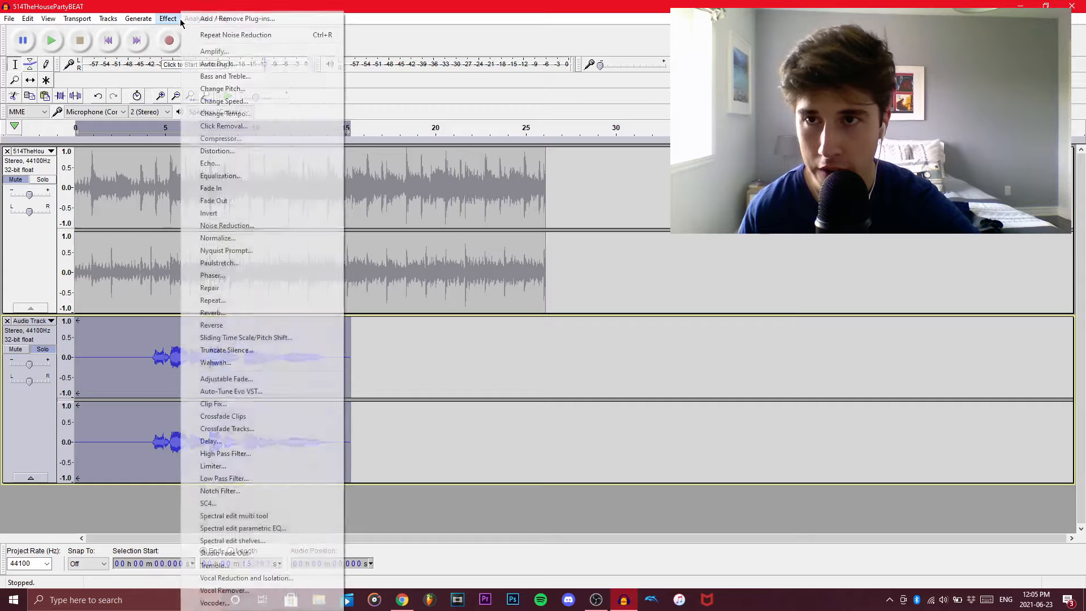
left_click(238, 226)
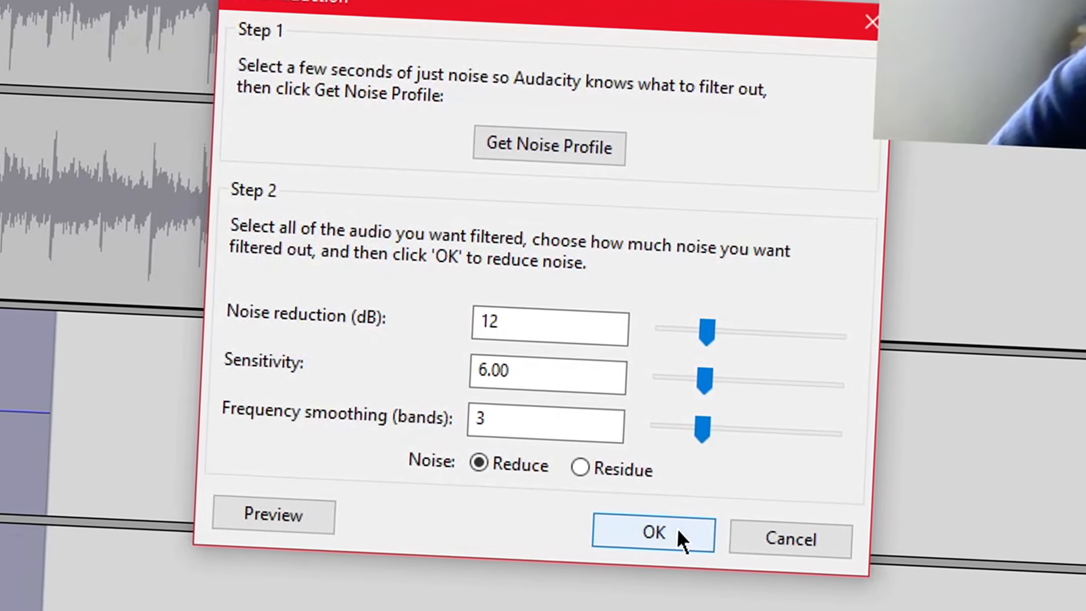
left_click(677, 529)
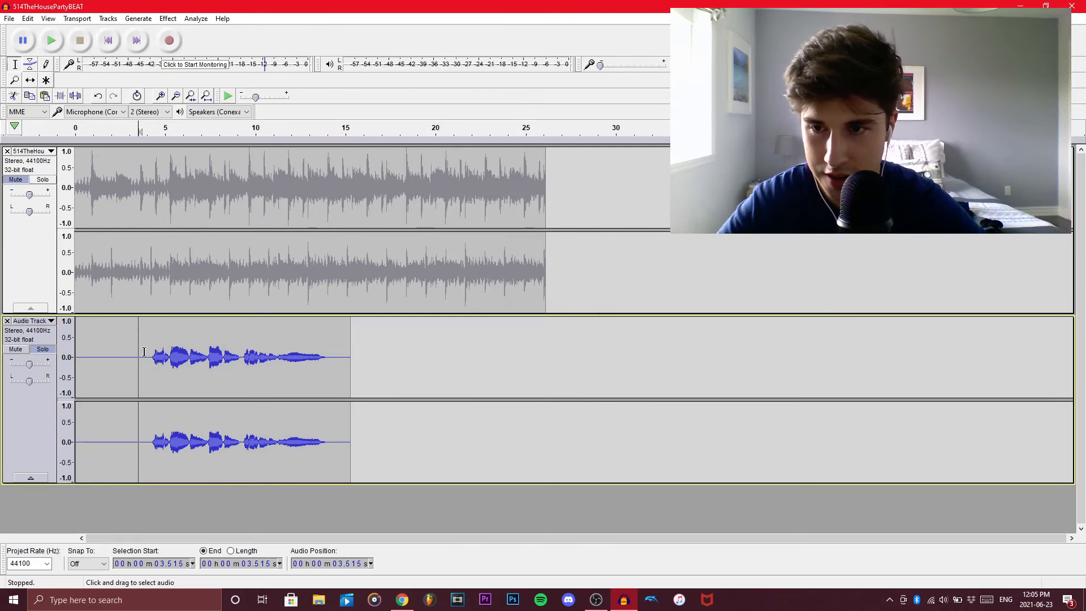
- Play the noise-reduced vocal from about 4.14 seconds and mark its lead-in up to about 4.24 seconds
left_click(149, 355)
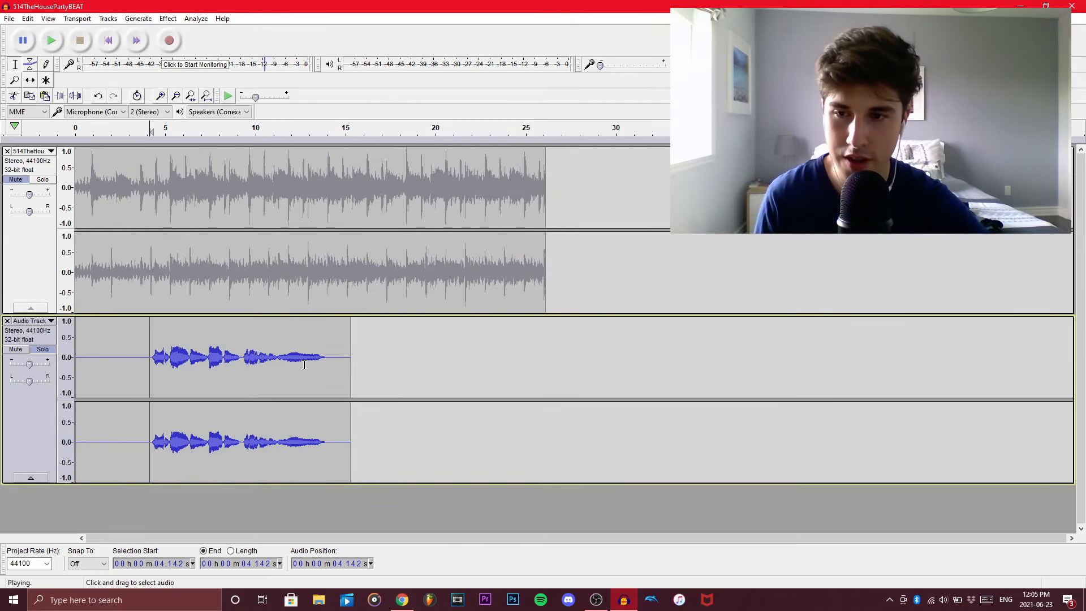
key("space")
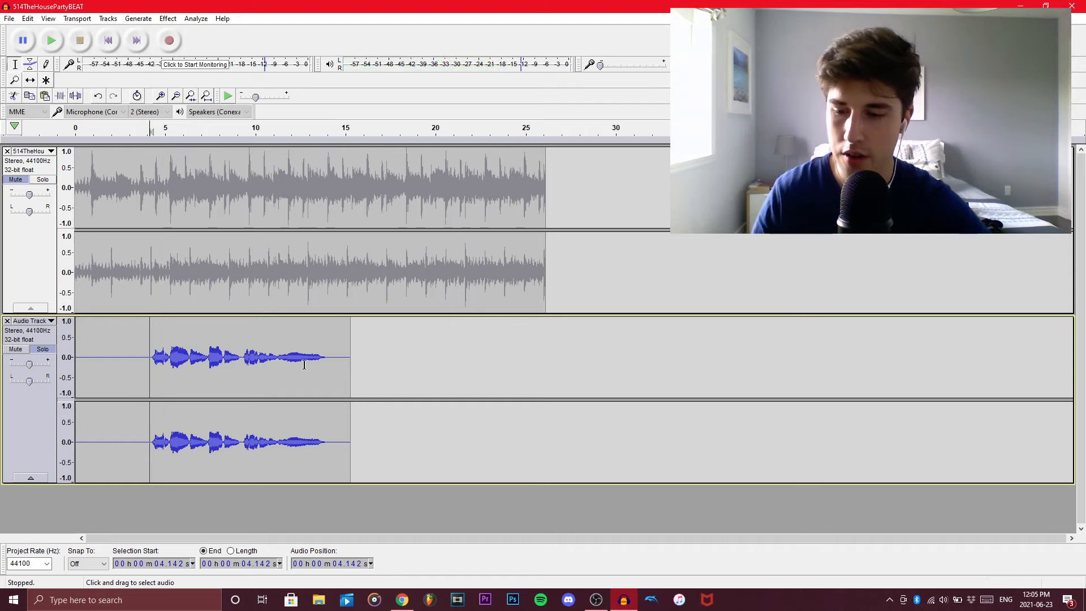
left_click(201, 363)
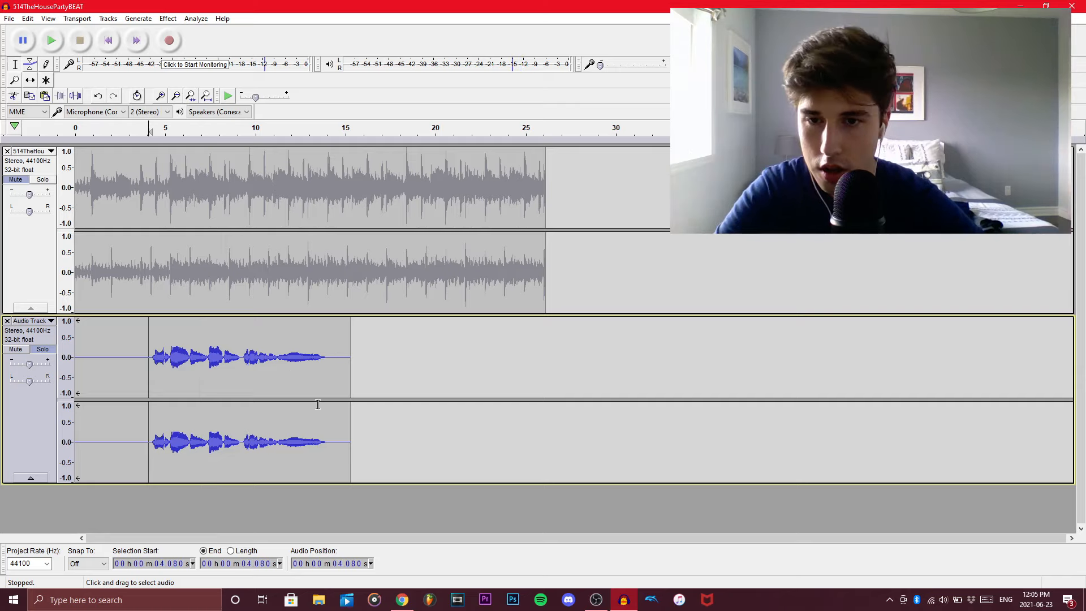
key("shift+Home")
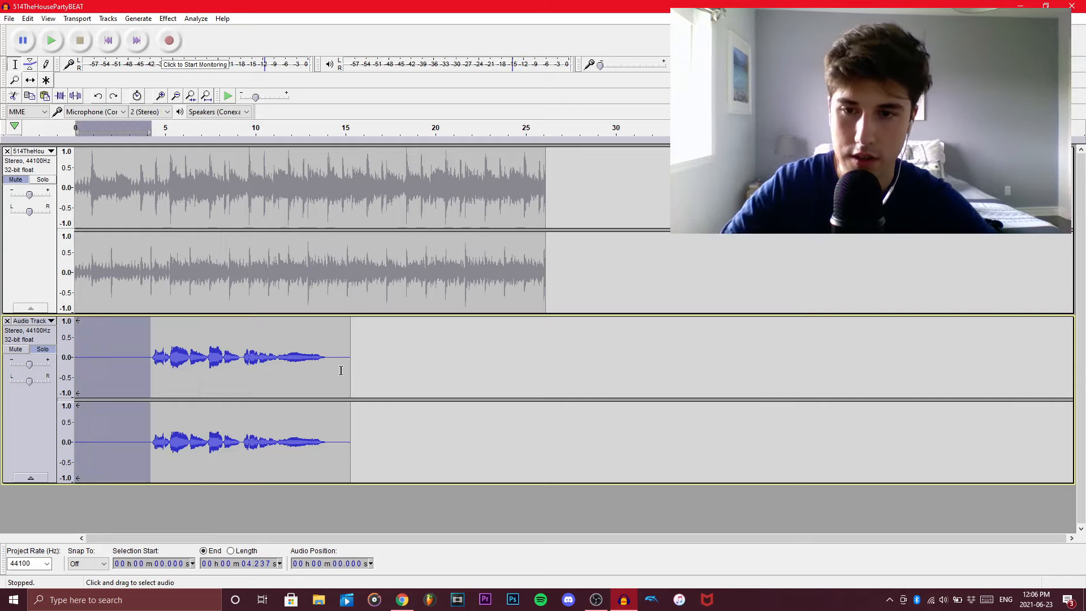
- Compress the vocal from about 4.08 to 14.28 seconds with threshold -4 dB, noise floor -40 dB, ratio 1.8:1 and make-up gain
left_click(341, 371)
left_click_drag(332, 349, 146, 366)
left_click(168, 18)
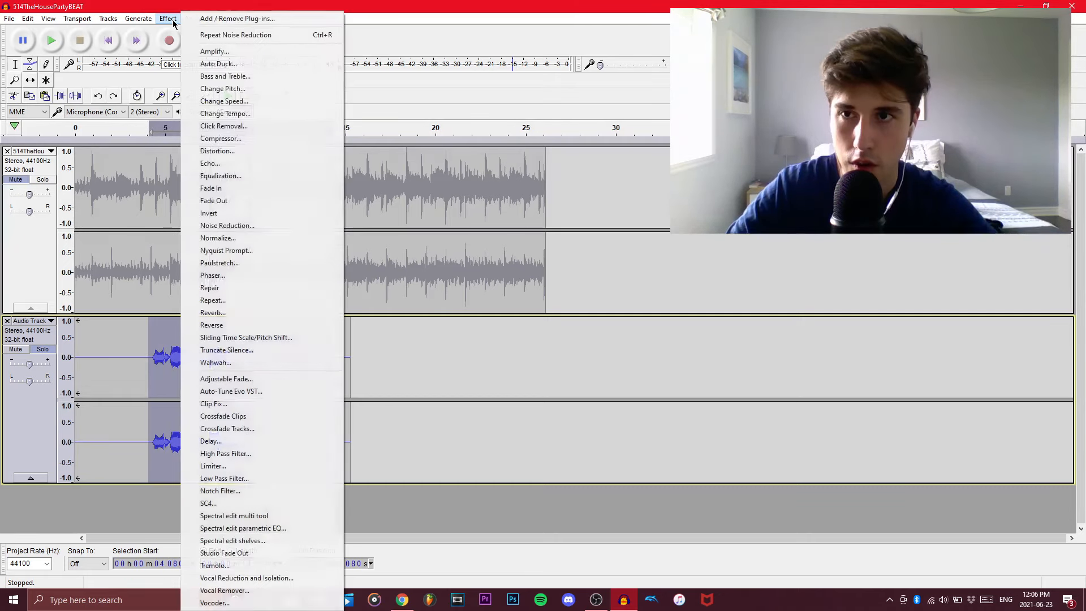
left_click(223, 138)
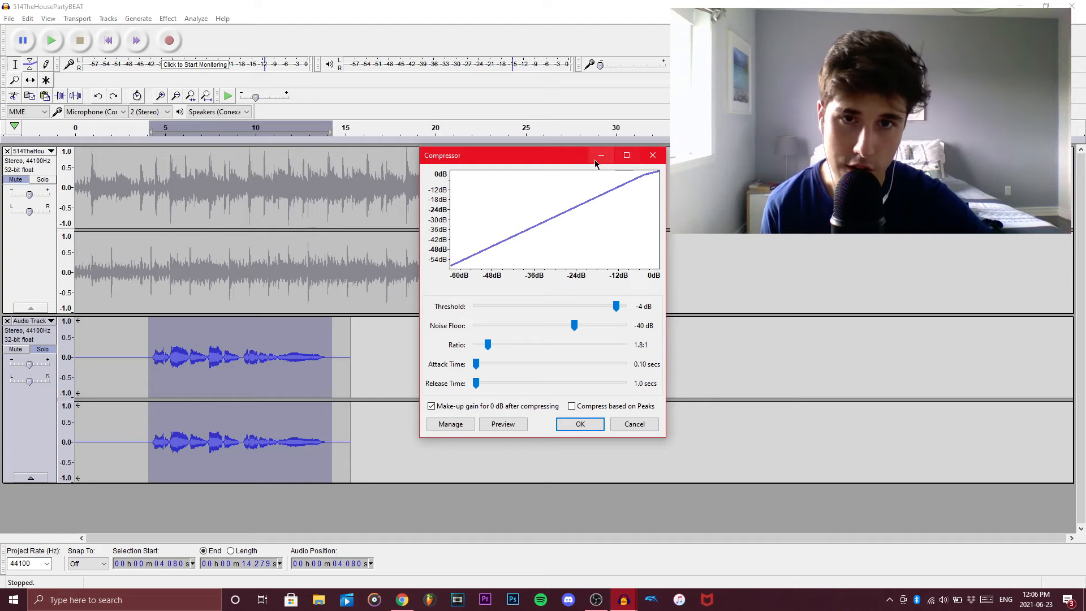
left_click(580, 425)
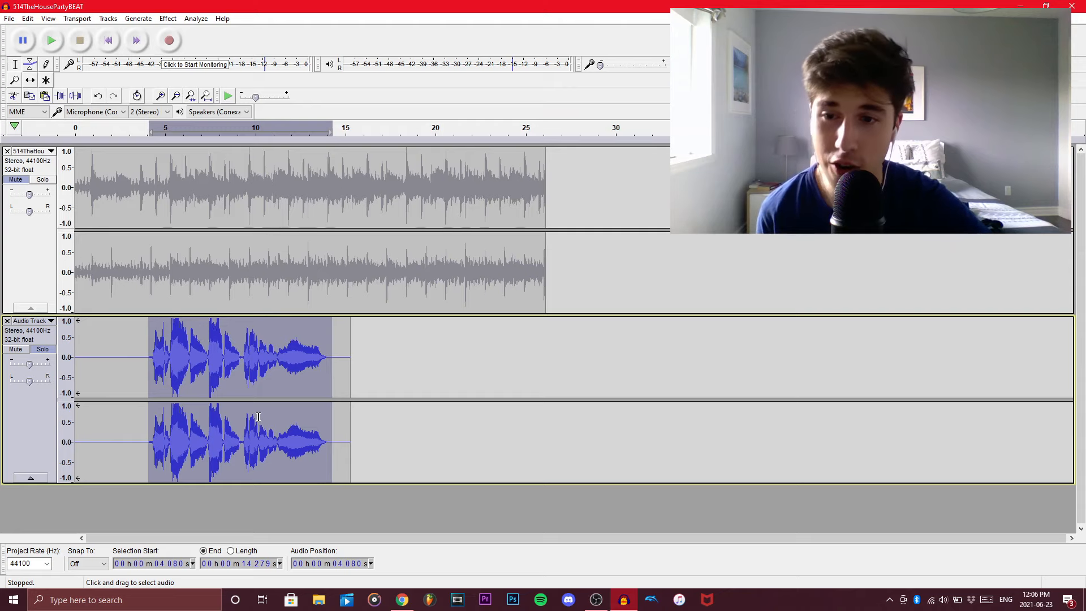
- Apply a Hard Limit to the compressed vocal at -6 dB with 10 ms hold and no make-up gain
left_click(168, 18)
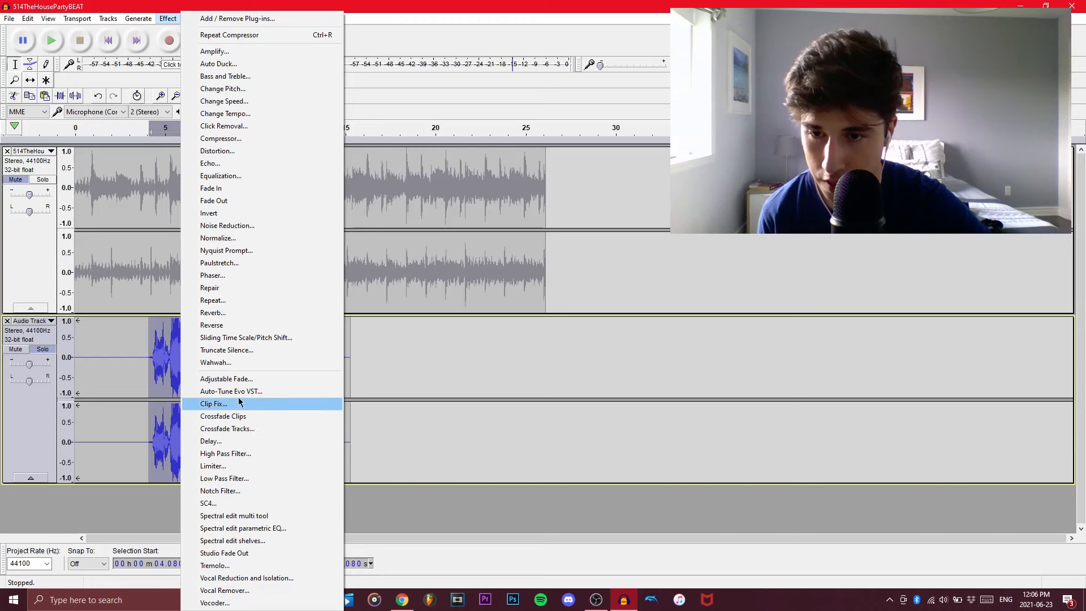
left_click(229, 468)
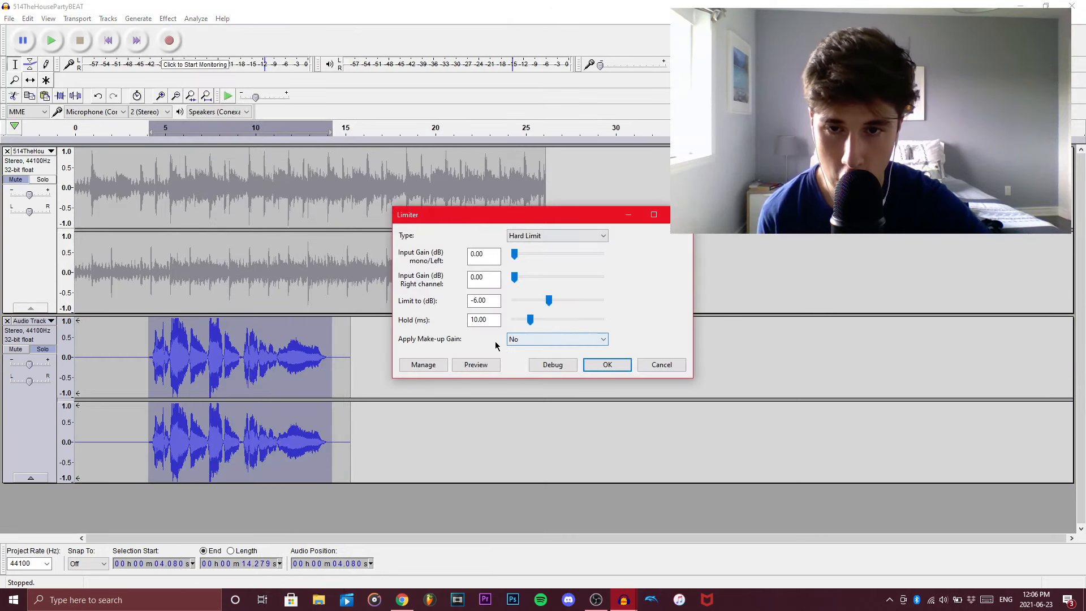
left_click(608, 364)
- Apply Equalization with the 100Hz Rumble curve to the vocal from about 3.89 to 14.28 seconds
left_click(135, 353)
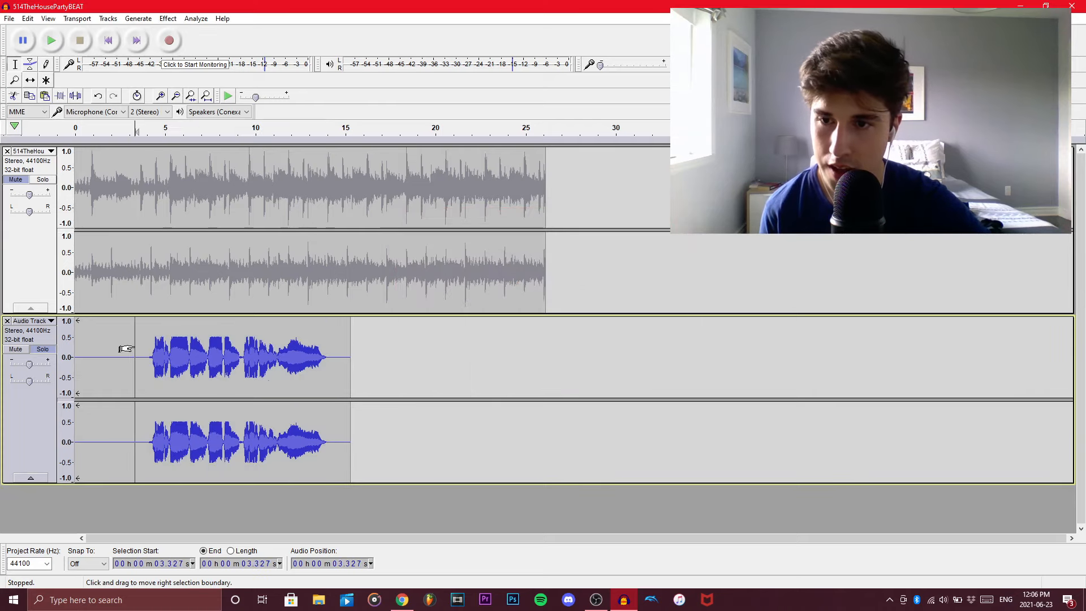
left_click_drag(272, 338, 322, 344)
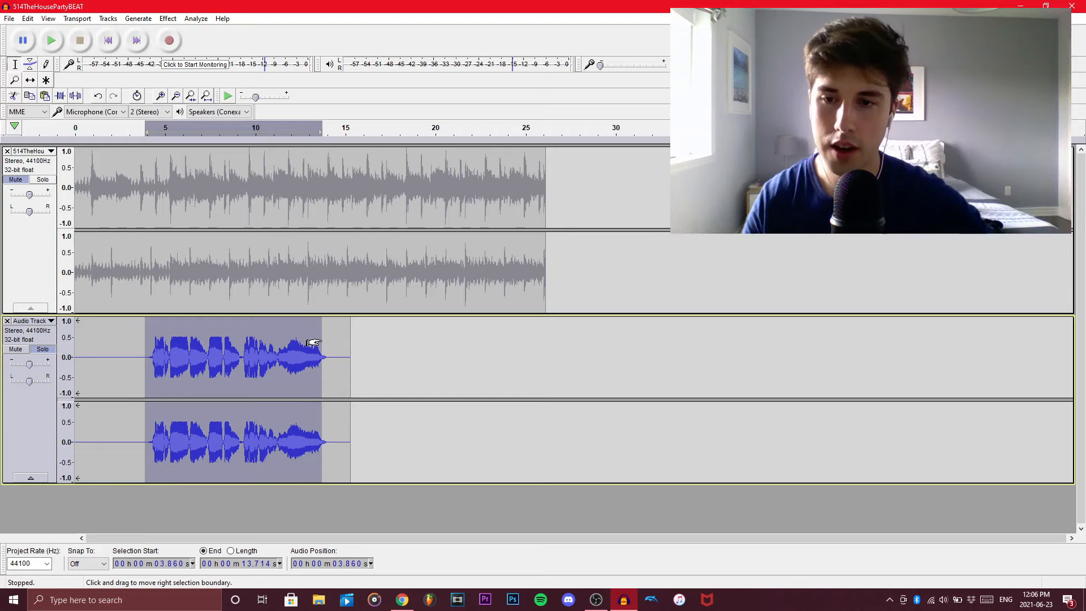
left_click_drag(333, 348, 146, 347)
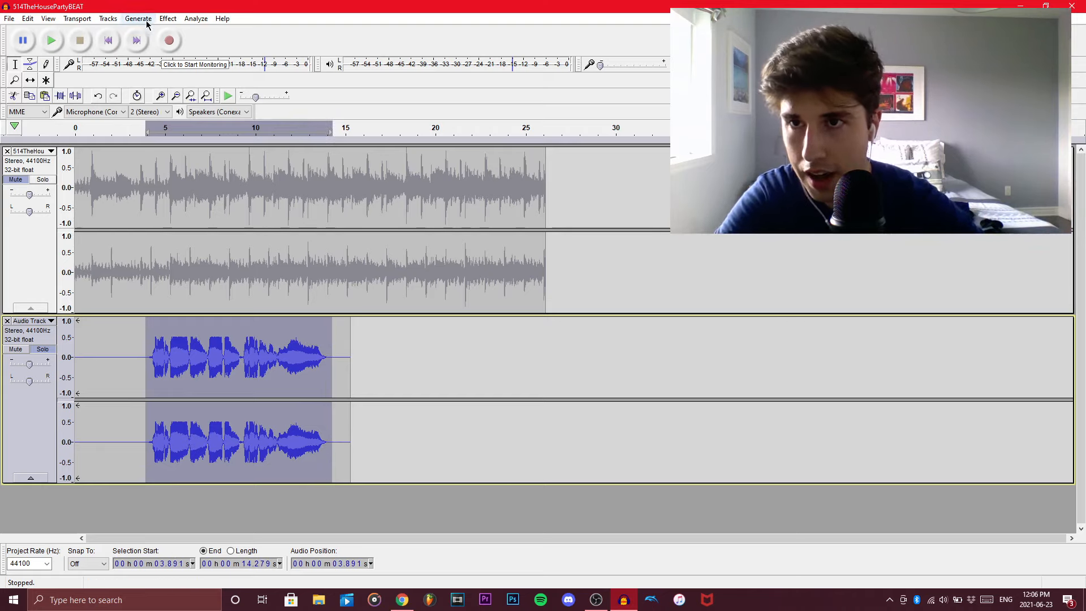
left_click(168, 18)
left_click(250, 177)
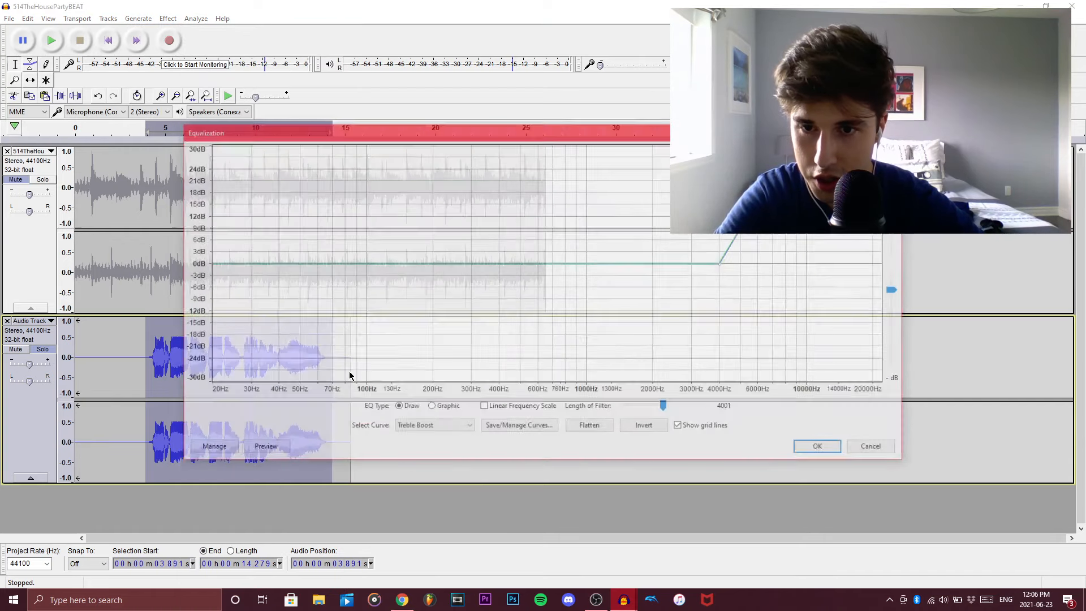
left_click(456, 428)
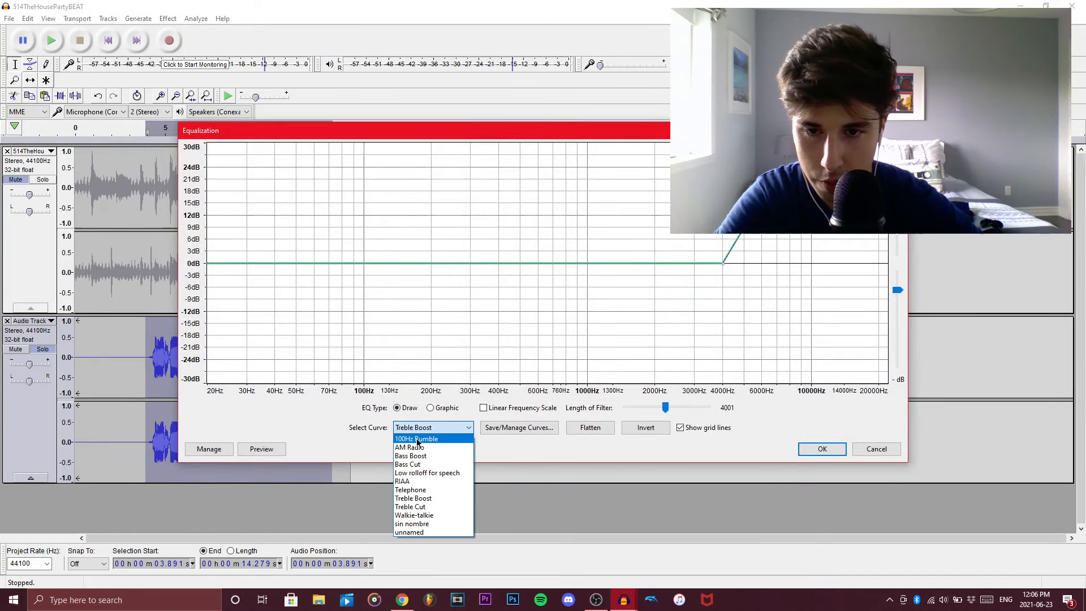
left_click(423, 441)
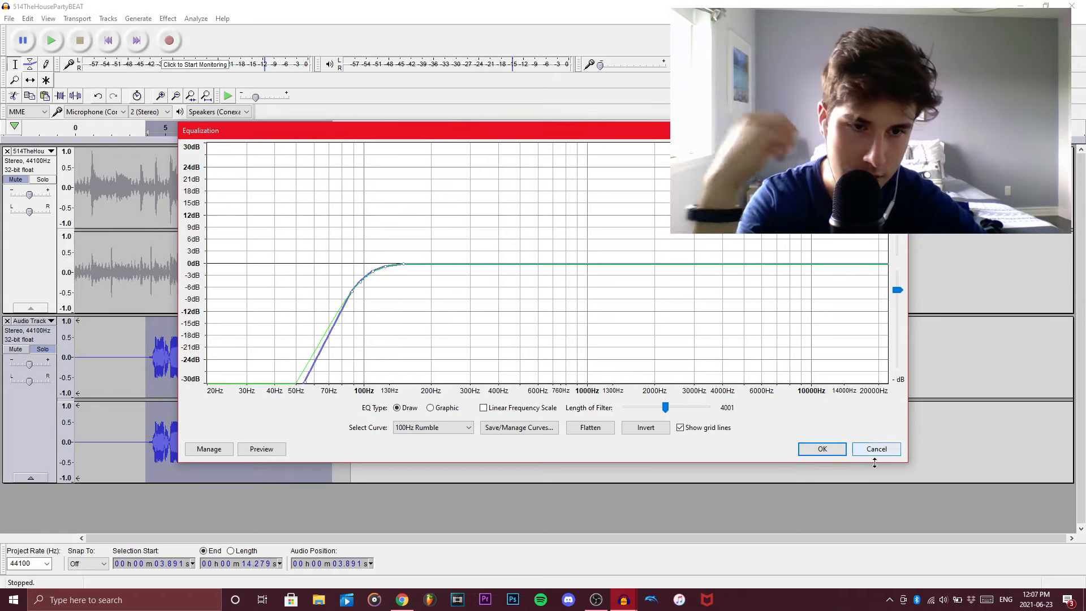
left_click(824, 449)
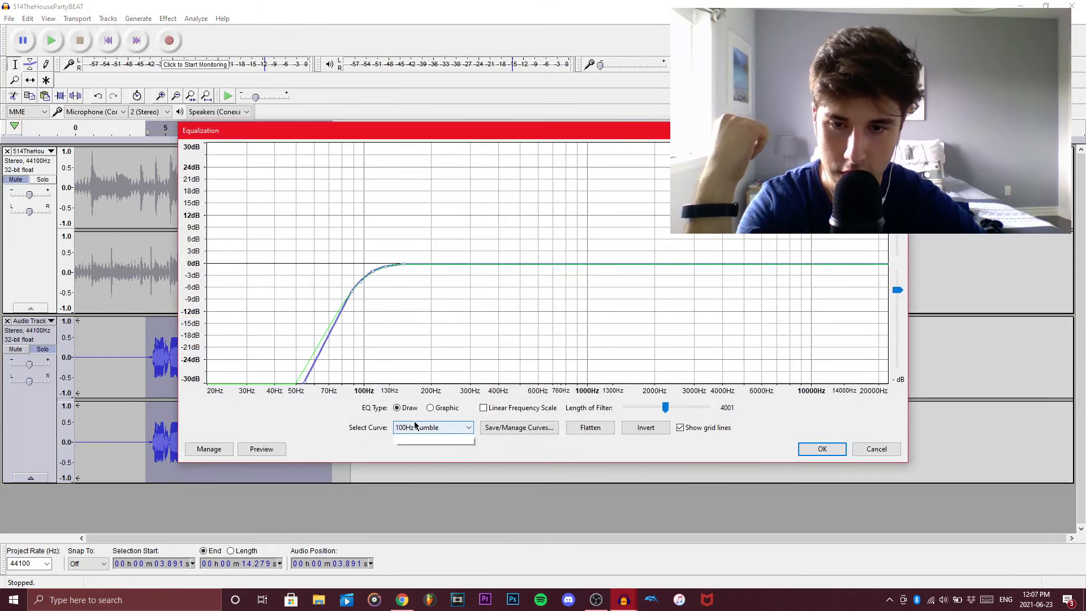
- Apply Equalization with the Treble Boost curve to the same vocal section
left_click(432, 427)
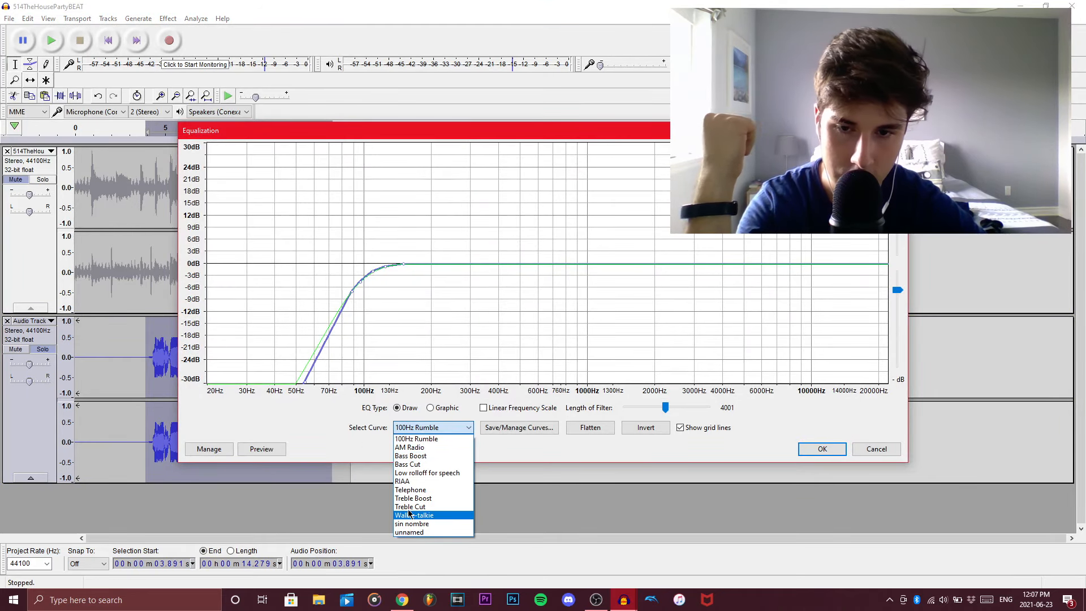
left_click(412, 498)
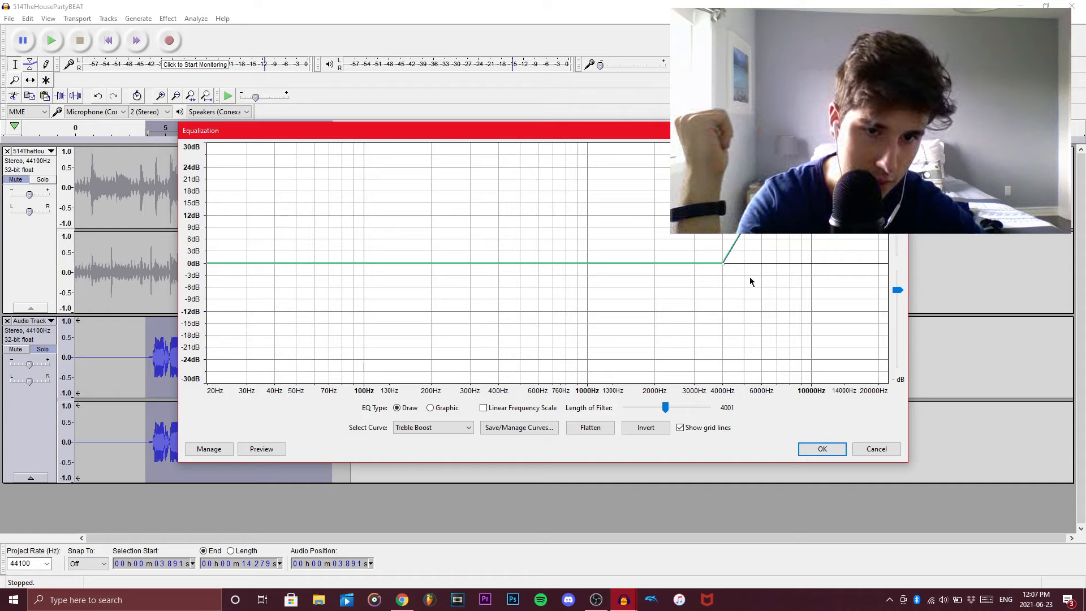
left_click(821, 449)
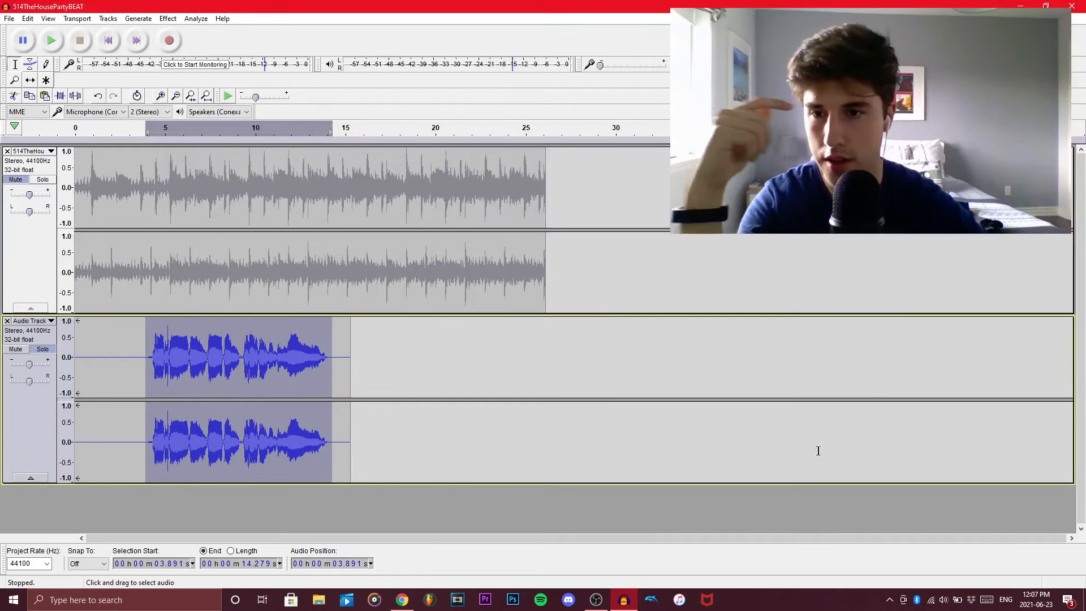
- Apply a Hard Limit at -6 dB with 10 ms hold and no make-up gain to the equalized vocal
left_click(168, 18)
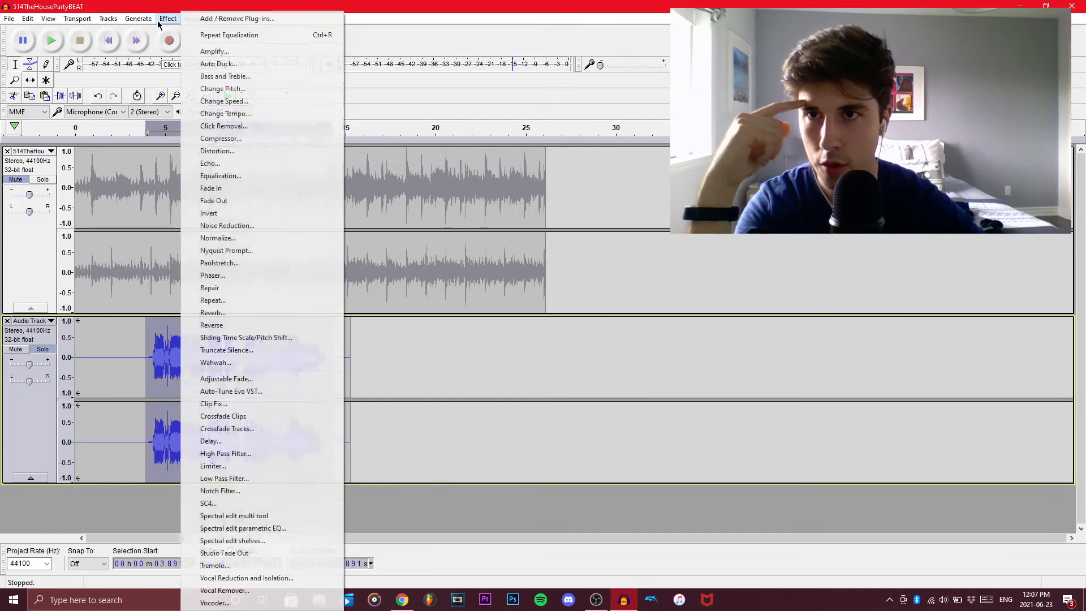
left_click(220, 467)
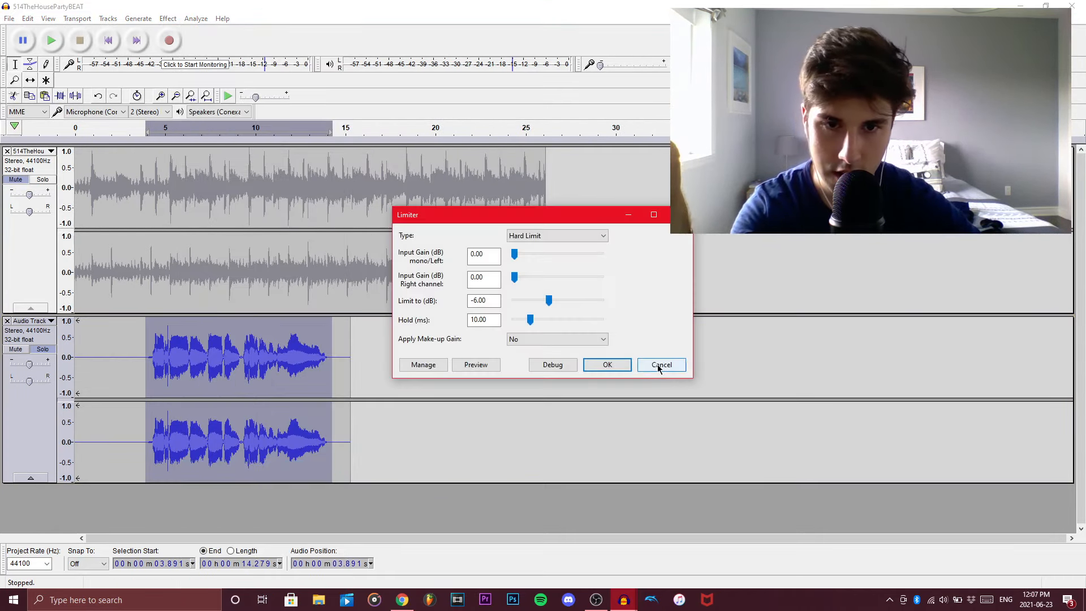
left_click(659, 363)
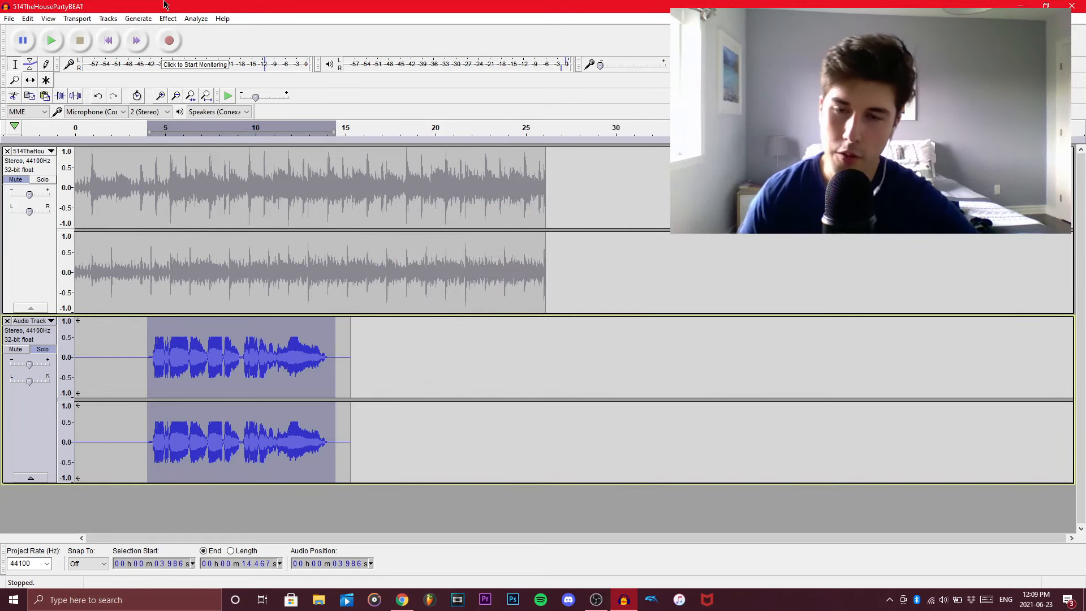
- Apply Auto-Tune Evo to the vocal from about 3.99 to 14.47 seconds in F# Minor with Retune Speed 47 and Humanize 100
left_click(168, 18)
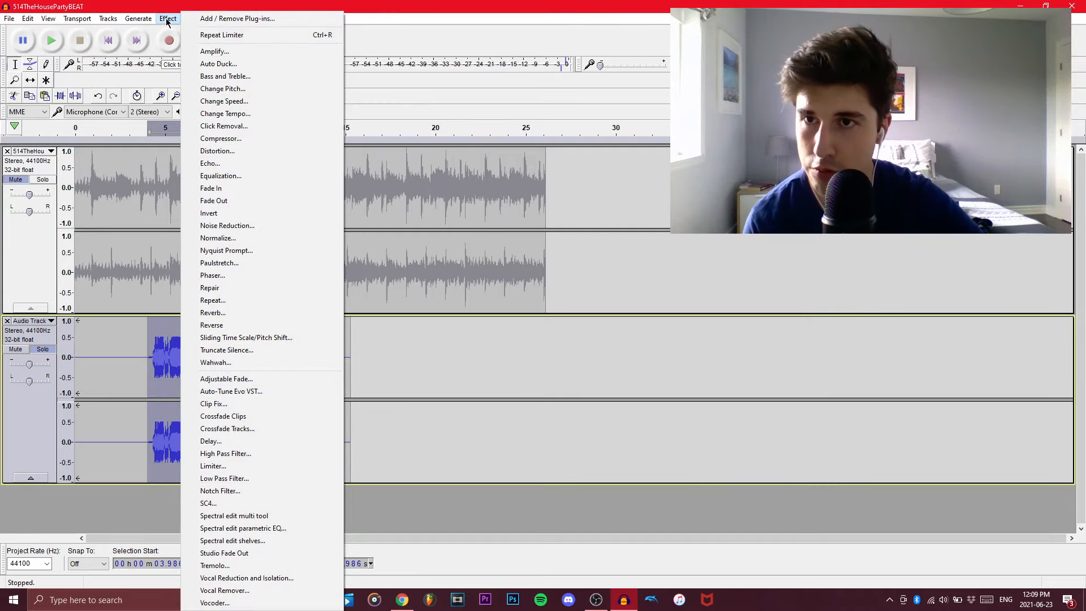
left_click(213, 390)
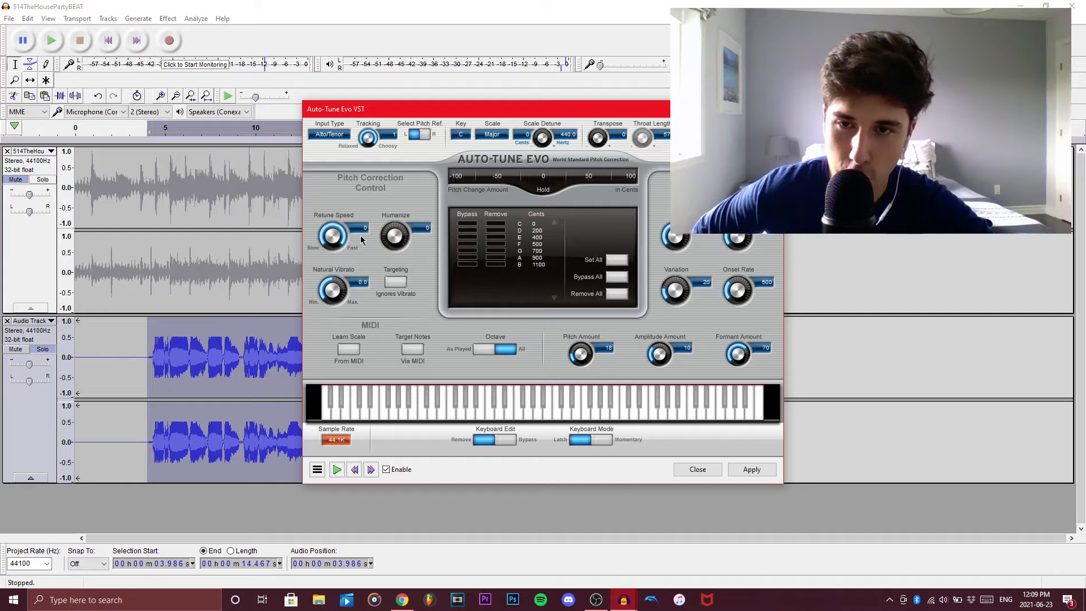
left_click(469, 134)
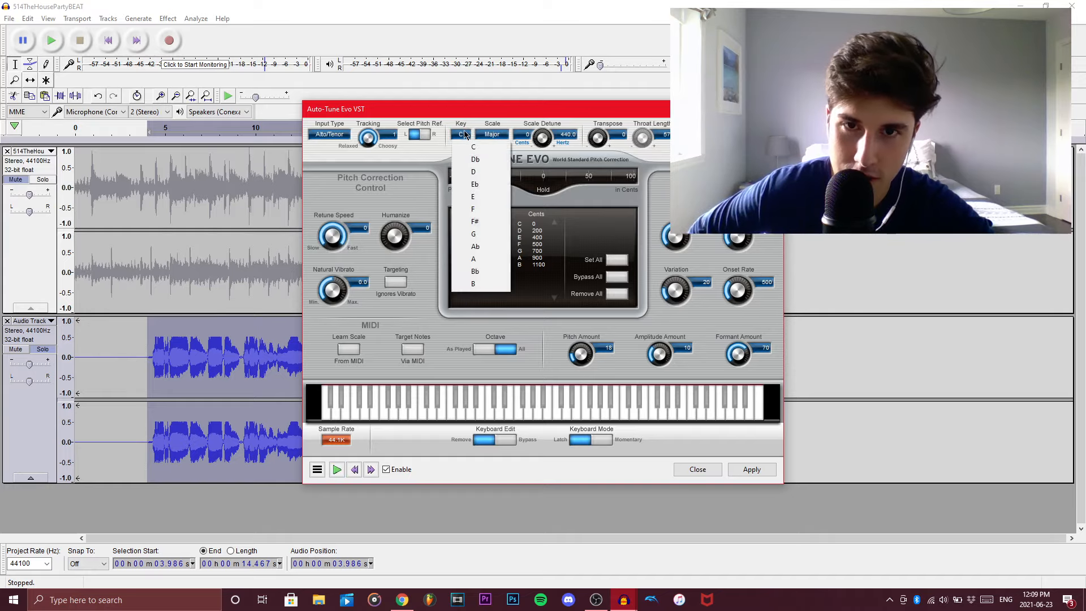
left_click(469, 216)
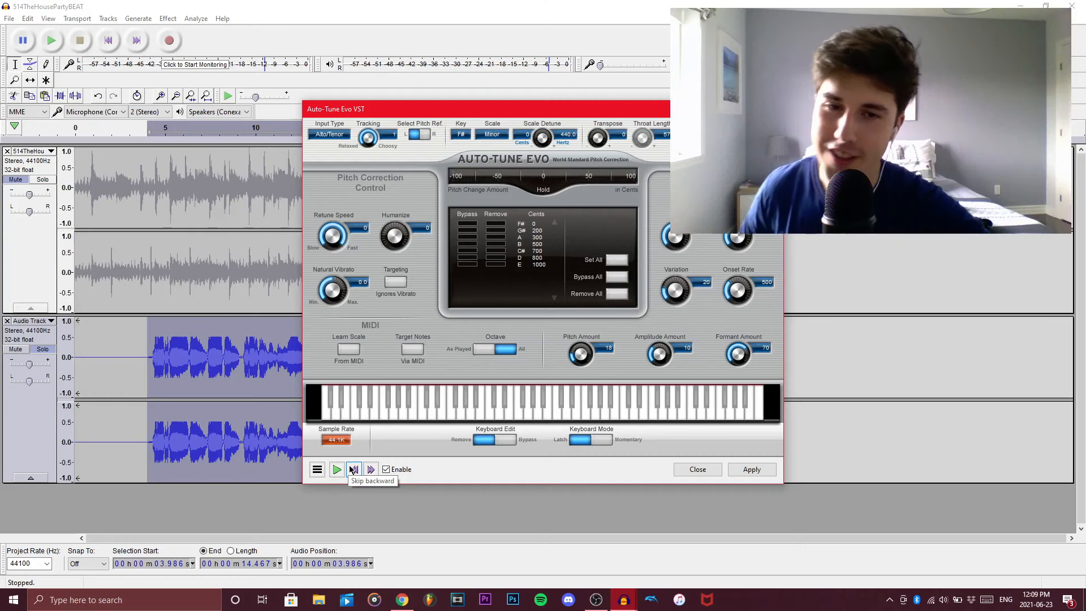
left_click(353, 469)
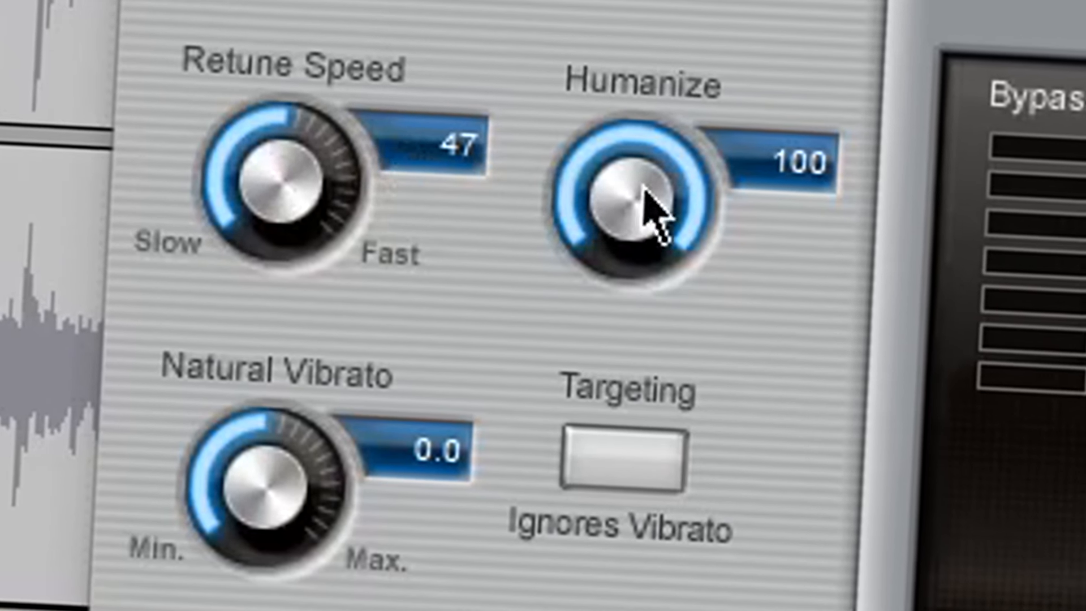
left_click_drag(788, 174, 674, 12)
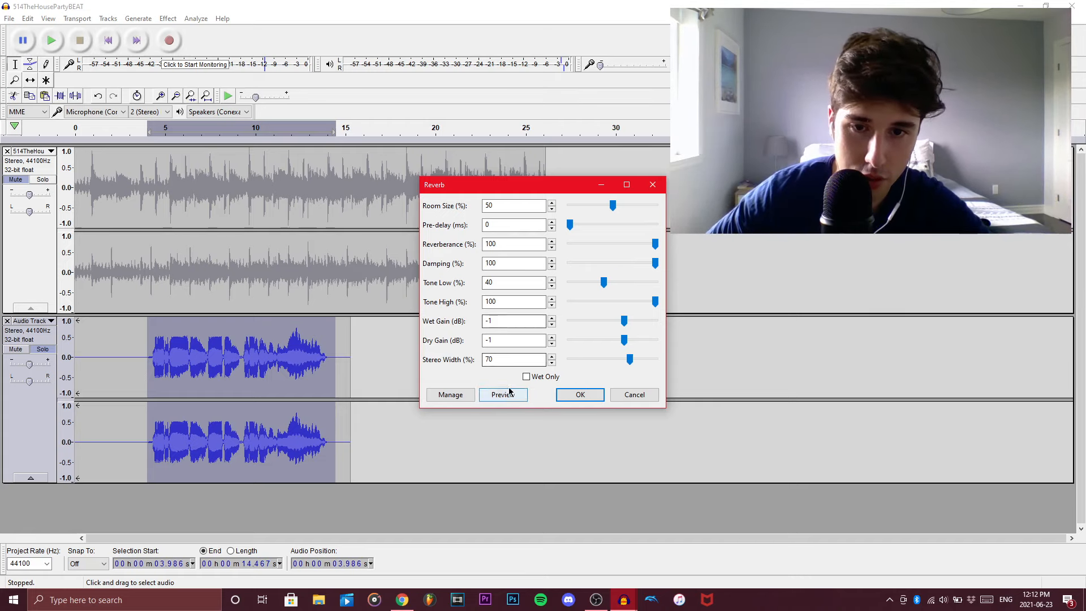
- Preview the vocal's Reverb, set reverberance to 62% and damping to 61%, and apply it with room size 50%
left_click(501, 396)
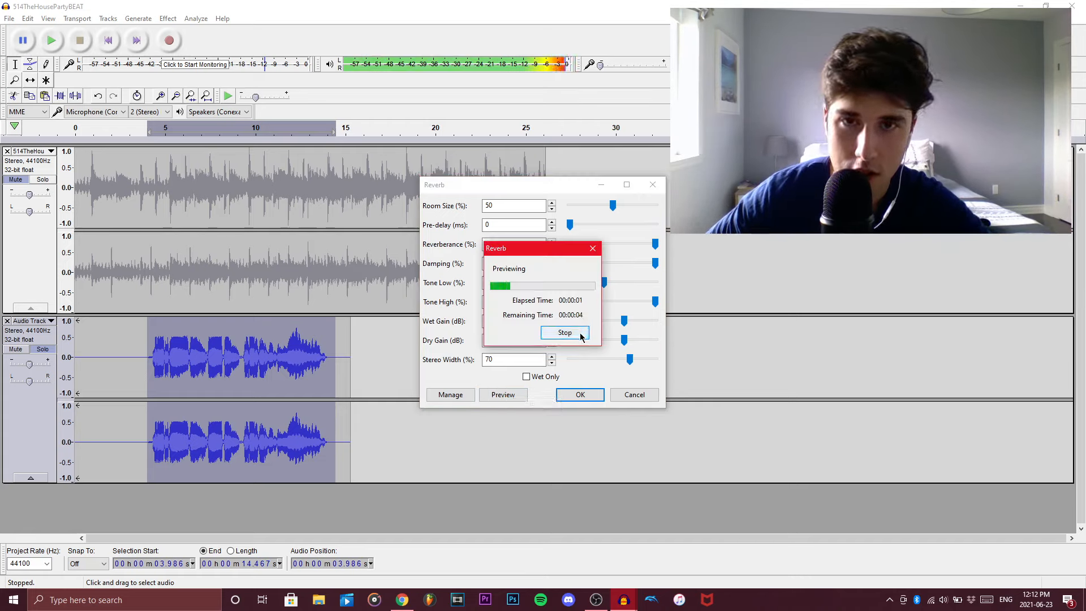
left_click(566, 333)
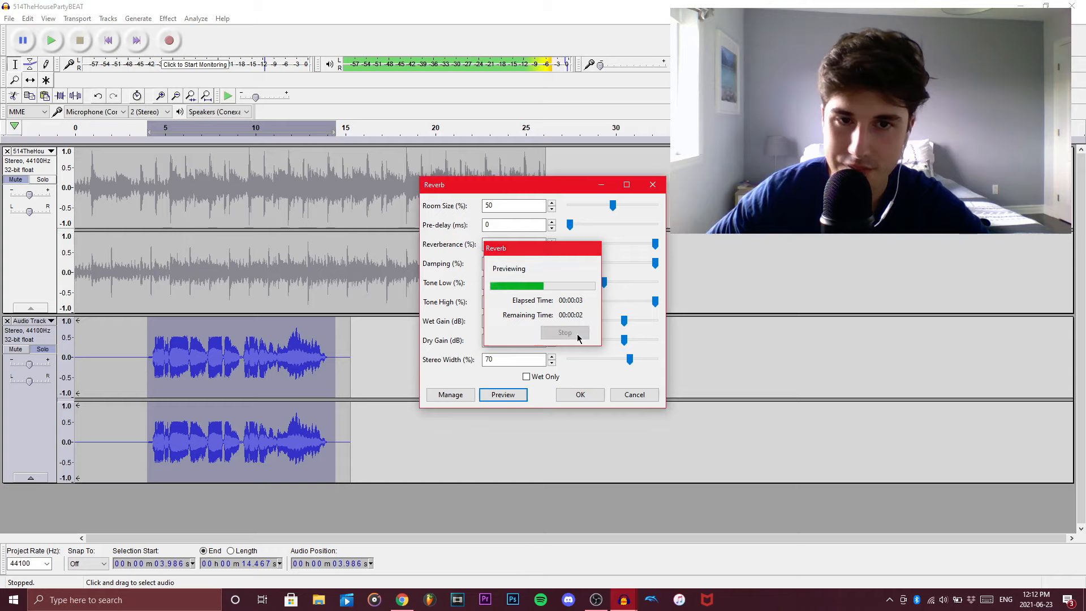
left_click_drag(657, 268, 629, 266)
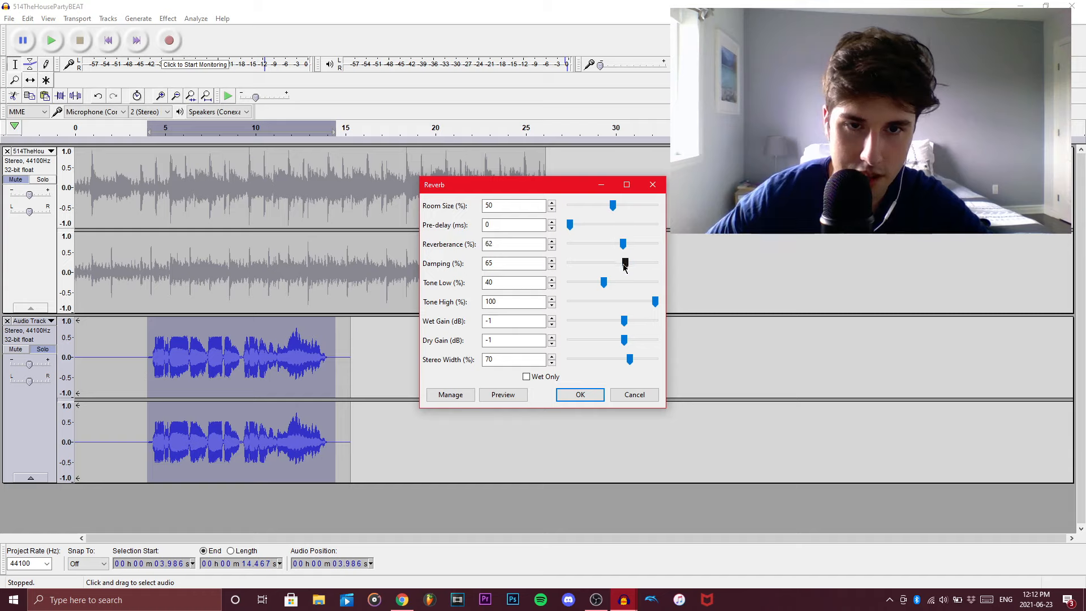
left_click_drag(625, 267, 622, 267)
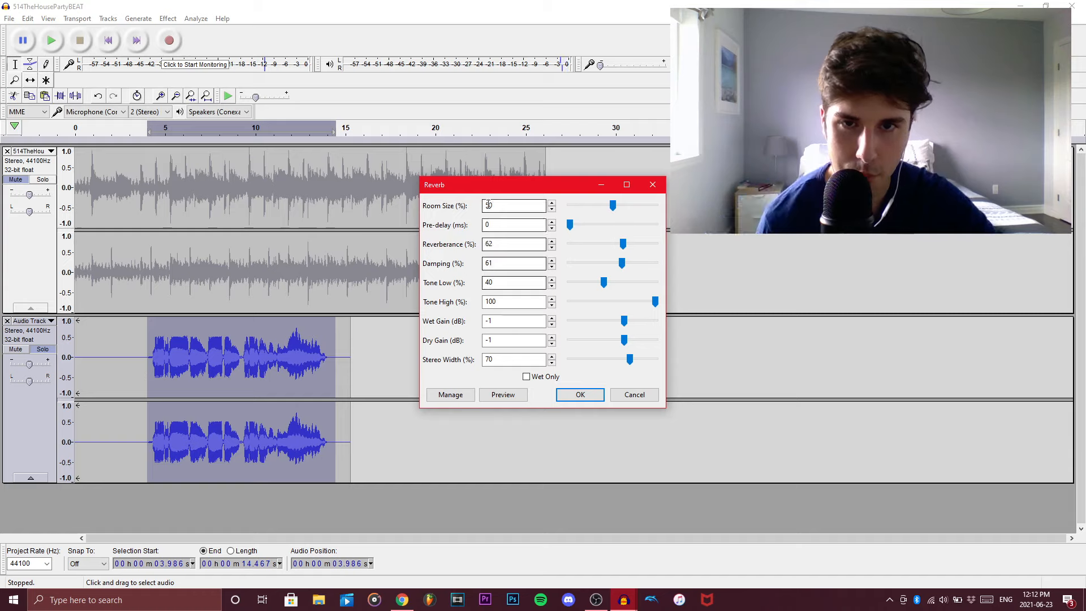
left_click(567, 396)
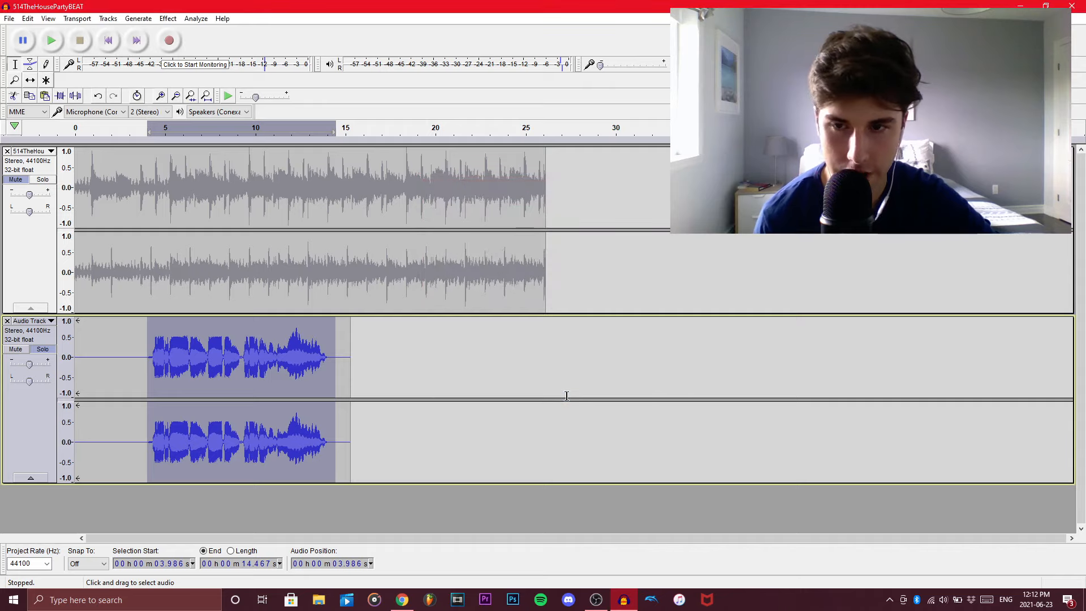
- Equalize the vocal starting from the Treble Cut curve, with frequencies above about 5000 Hz reduced by about 3 dB, previewing before applying
left_click(168, 18)
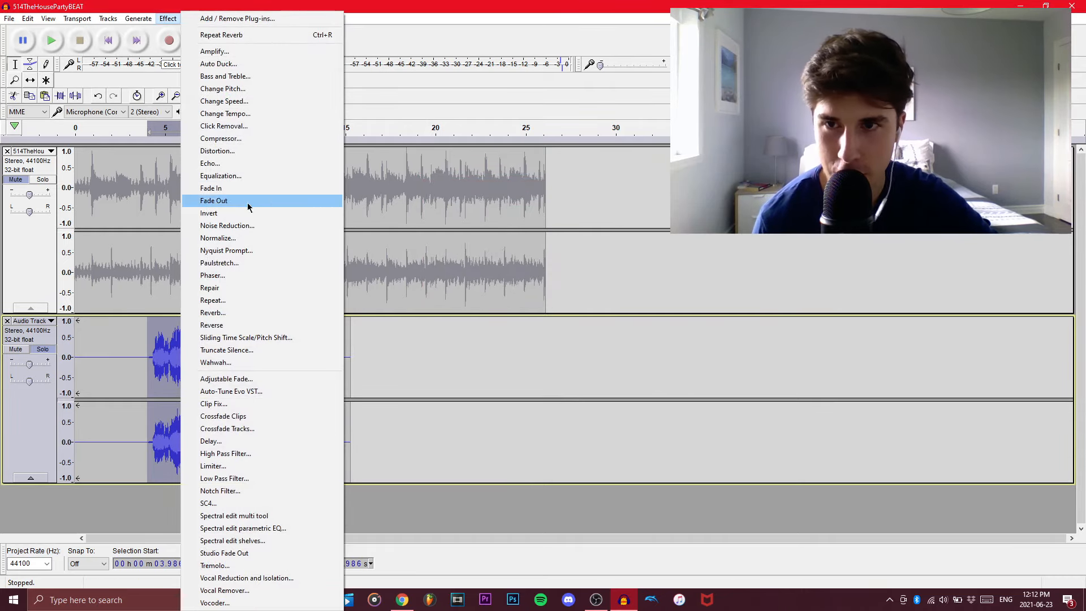
left_click(247, 176)
left_click(414, 428)
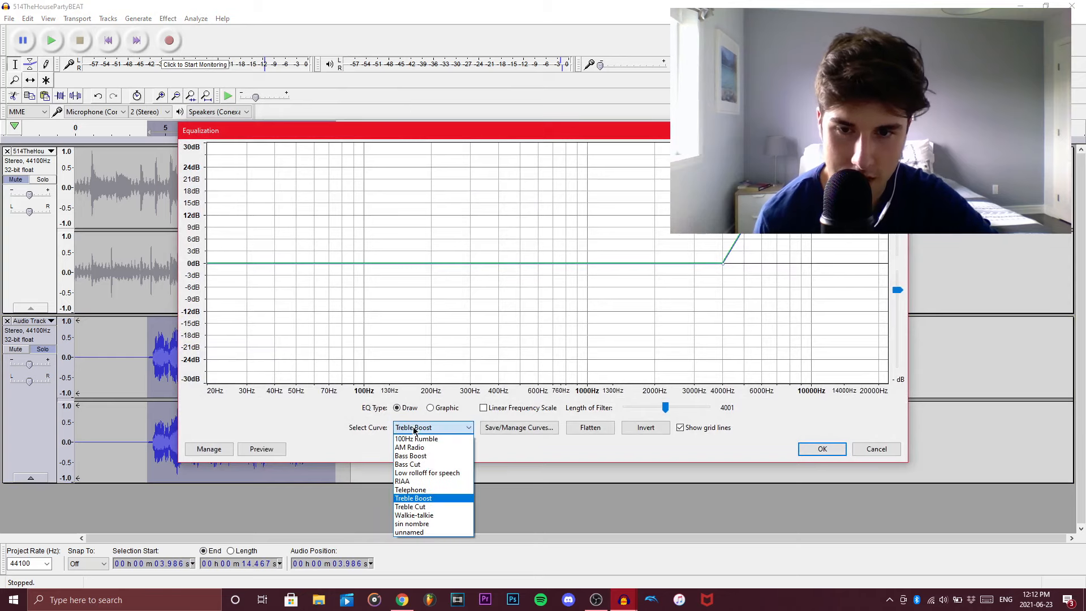
left_click(424, 506)
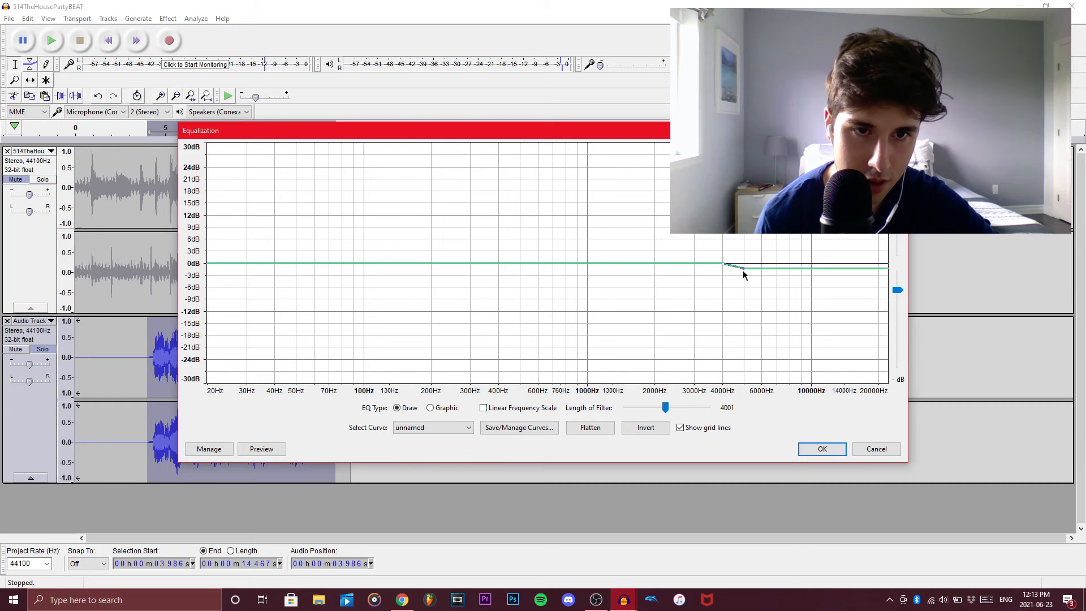
left_click_drag(745, 274, 744, 281)
left_click(267, 451)
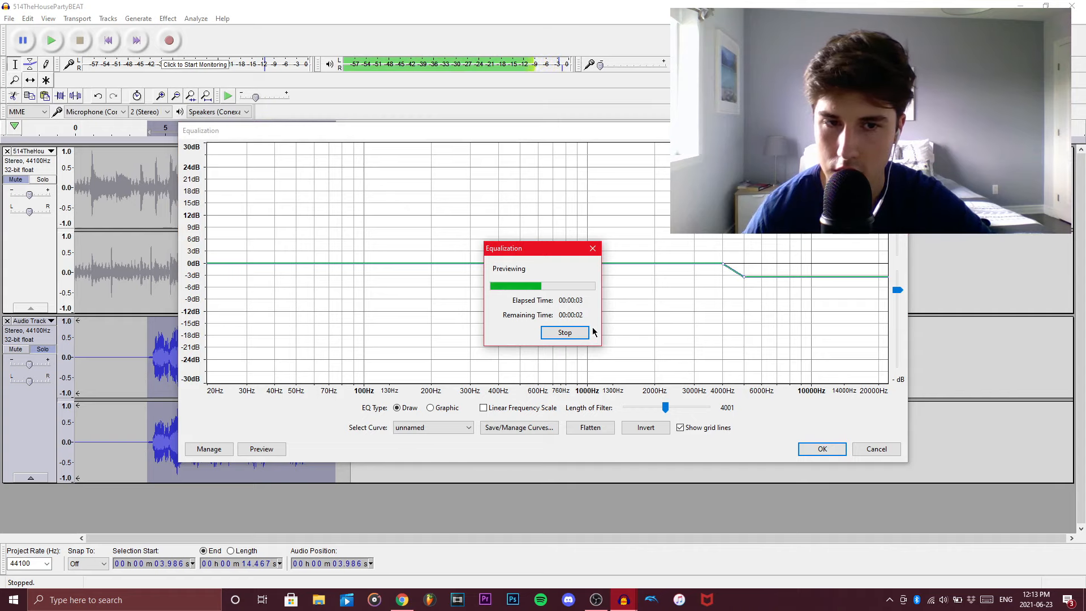
left_click(575, 335)
left_click(814, 447)
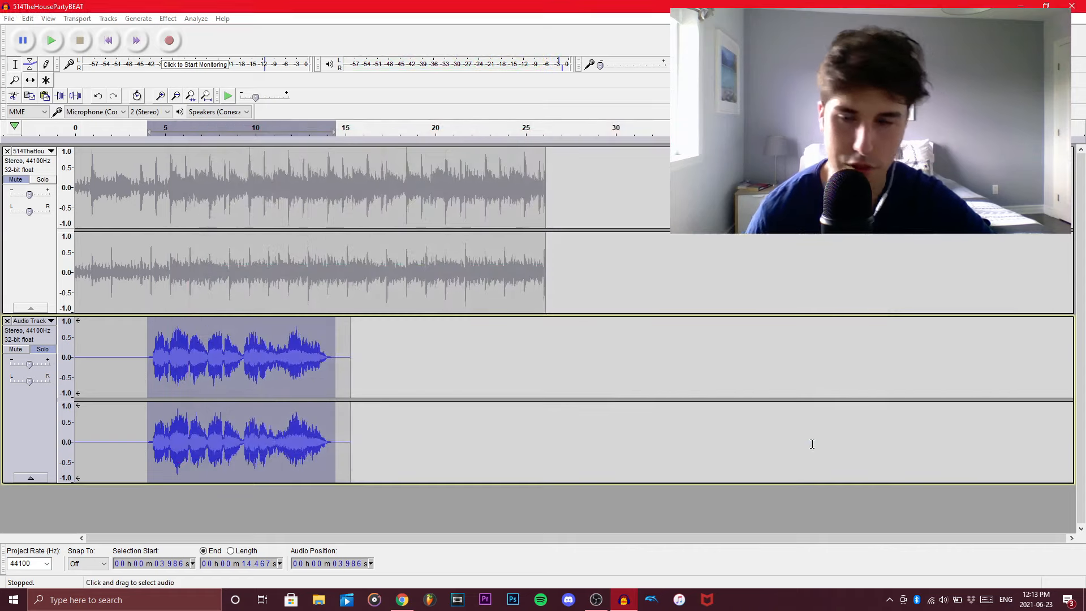
- Preview and apply a bouncing ball Delay to the vocal at -15.40 dB per echo, 0.530 seconds and 2 echoes, without changing duration
left_click(168, 18)
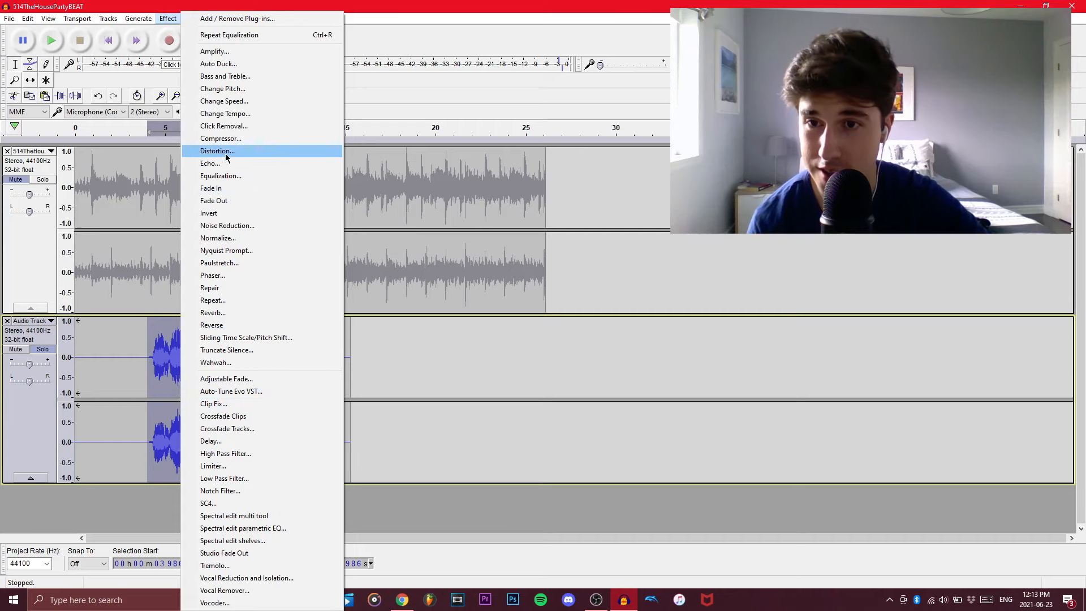
left_click(230, 440)
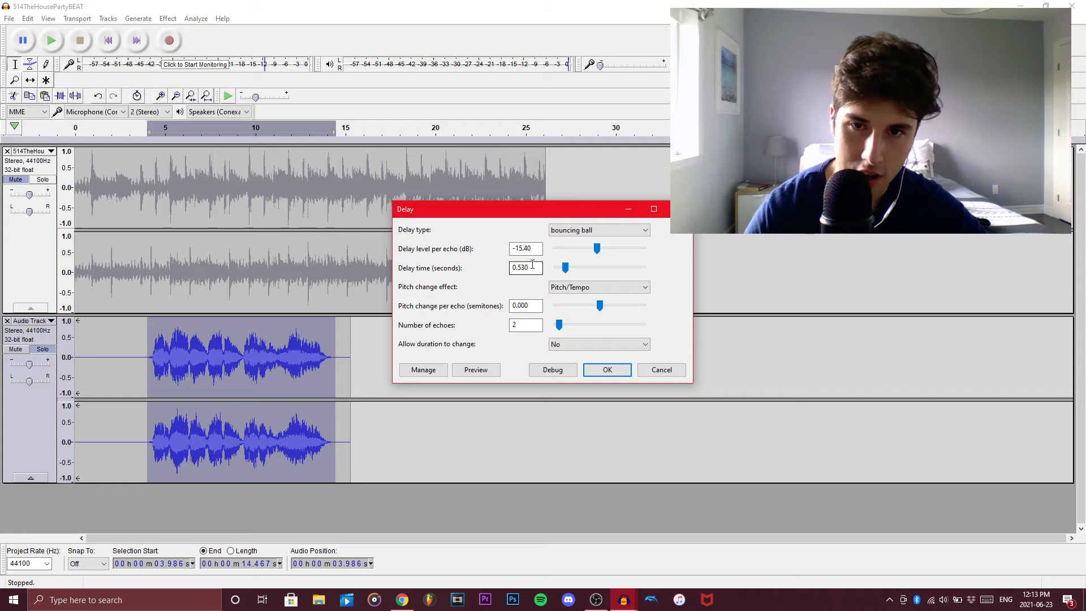
left_click(476, 370)
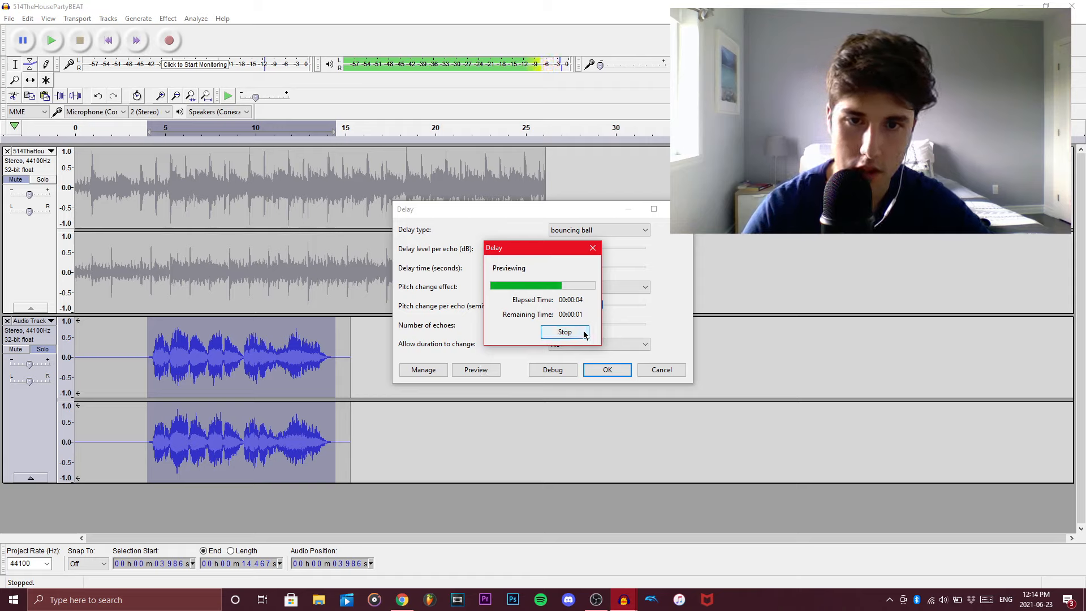
left_click(608, 374)
- Apply the Limiter to the delayed vocal again with its existing settings
left_click(168, 18)
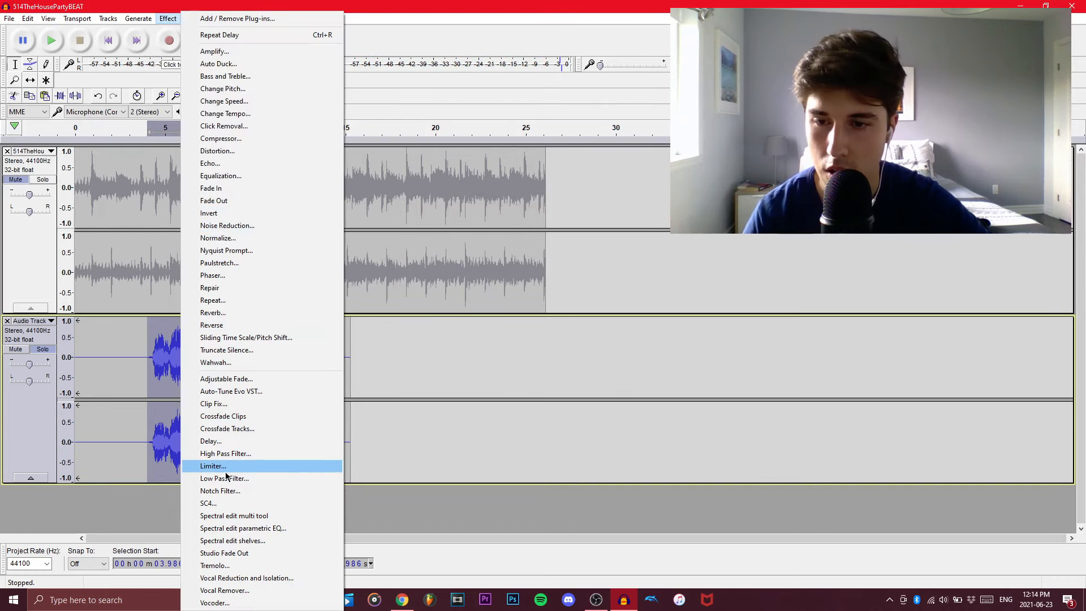
left_click(215, 461)
left_click(598, 364)
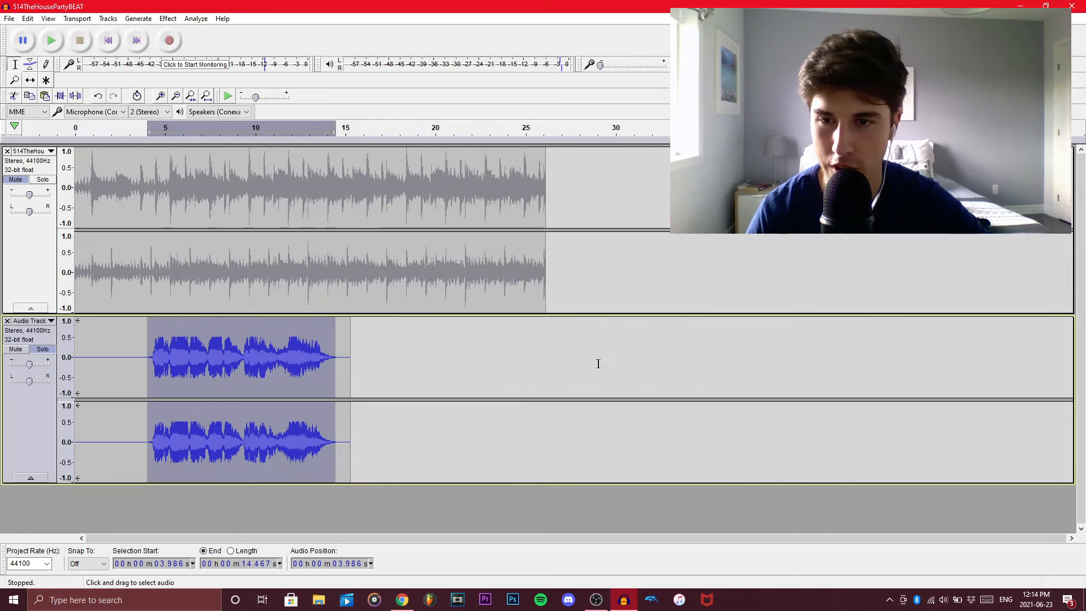
- Unmute the beat track and play the beat and vocal together from about 3.55 seconds
left_click(15, 179)
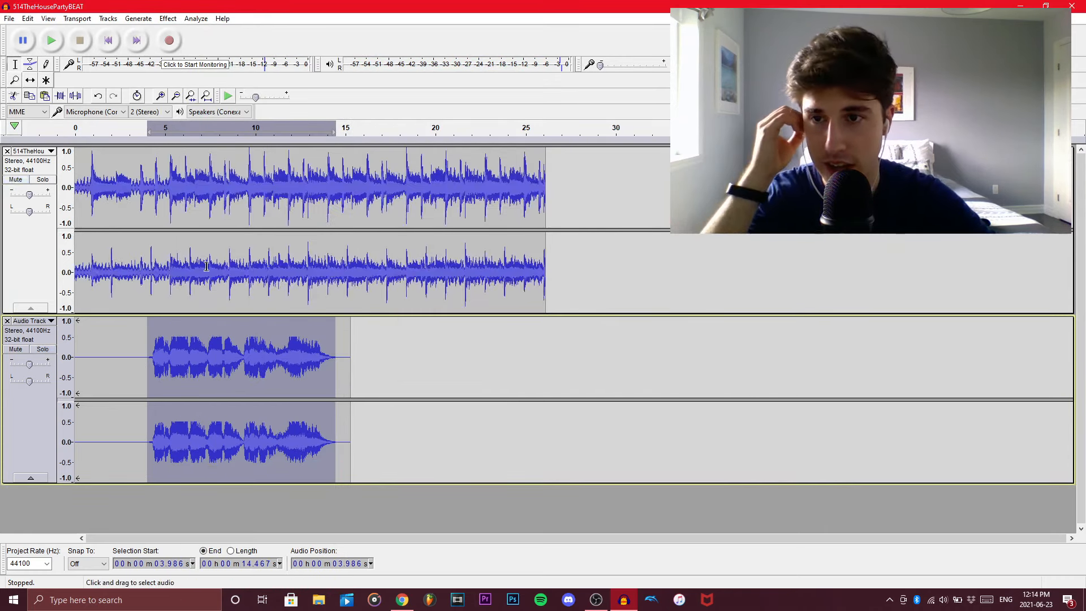
left_click(139, 270)
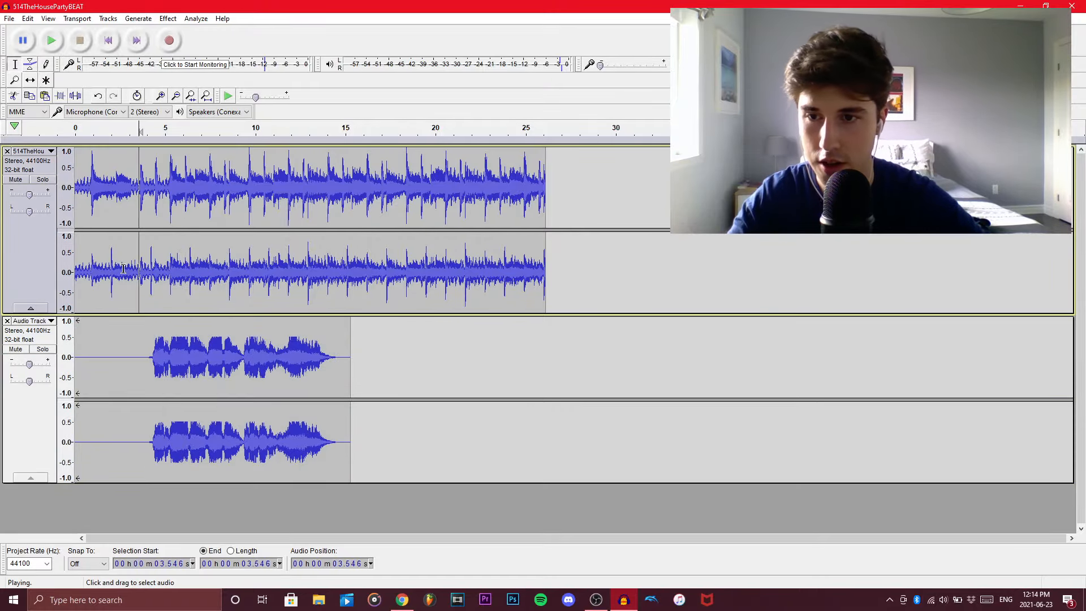